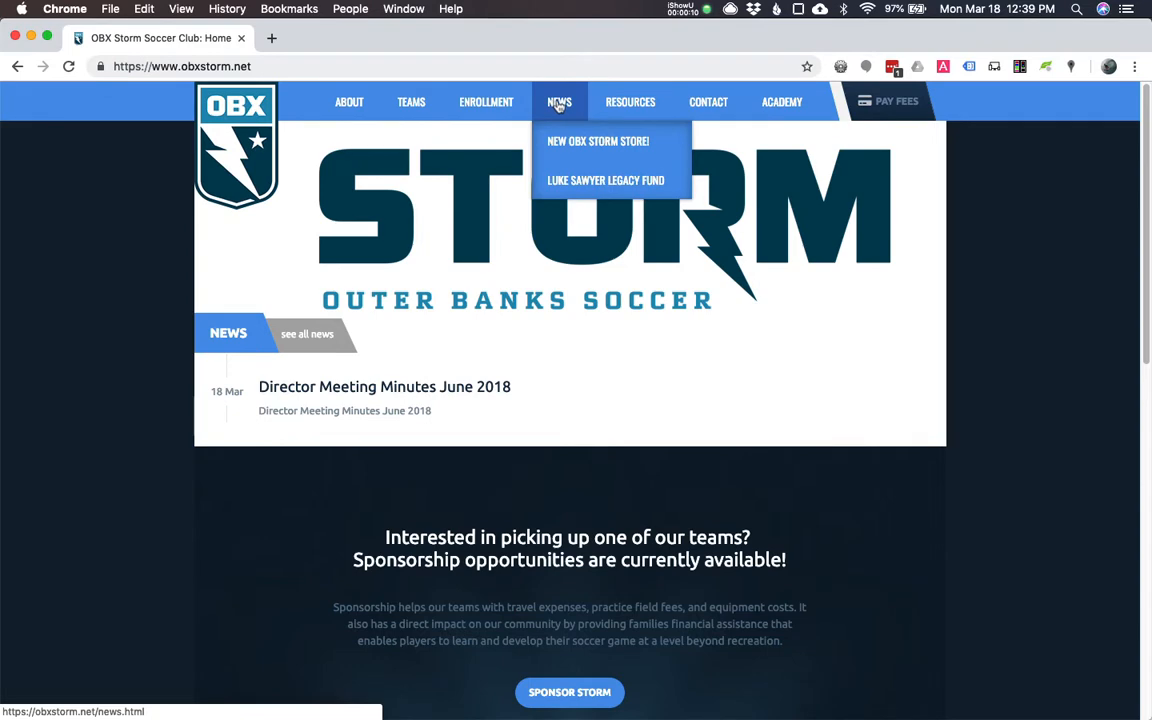
Open the club website's News page and look through the list of articles
{"action": "left_click", "coordinate": [559, 104]}
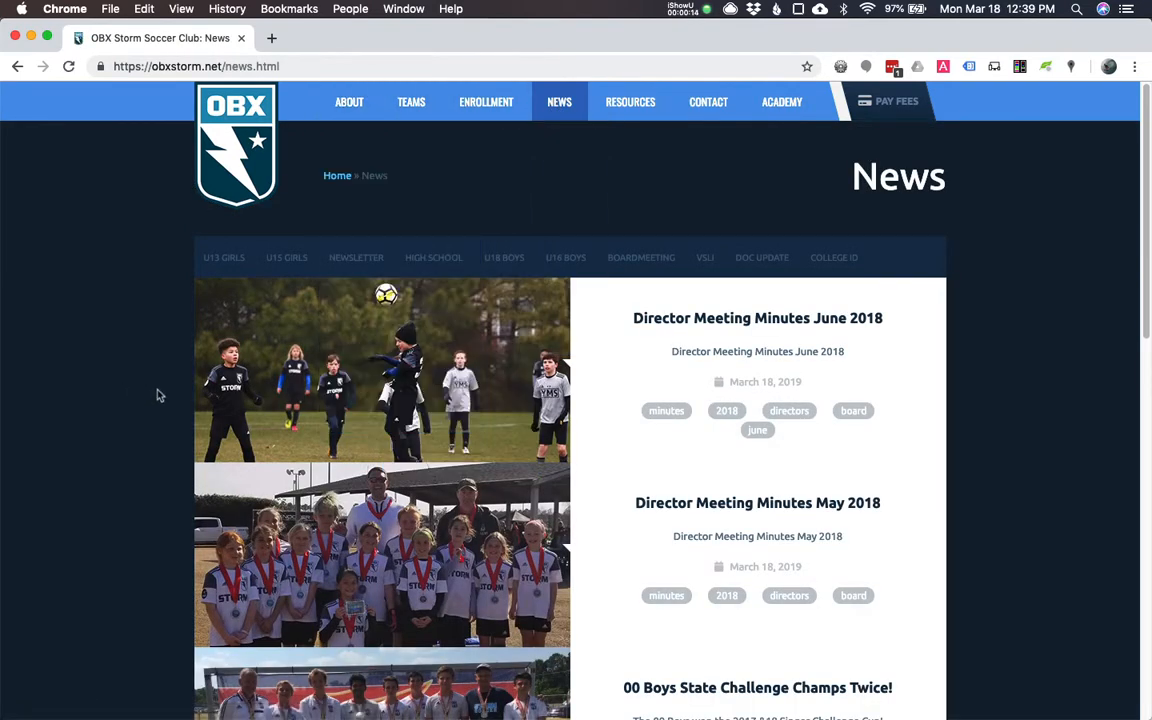
{"action": "scroll", "coordinate": [403, 350], "scroll_direction": "down", "scroll_amount": 1}
{"action": "scroll", "coordinate": [380, 503], "scroll_direction": "down", "scroll_amount": 10}
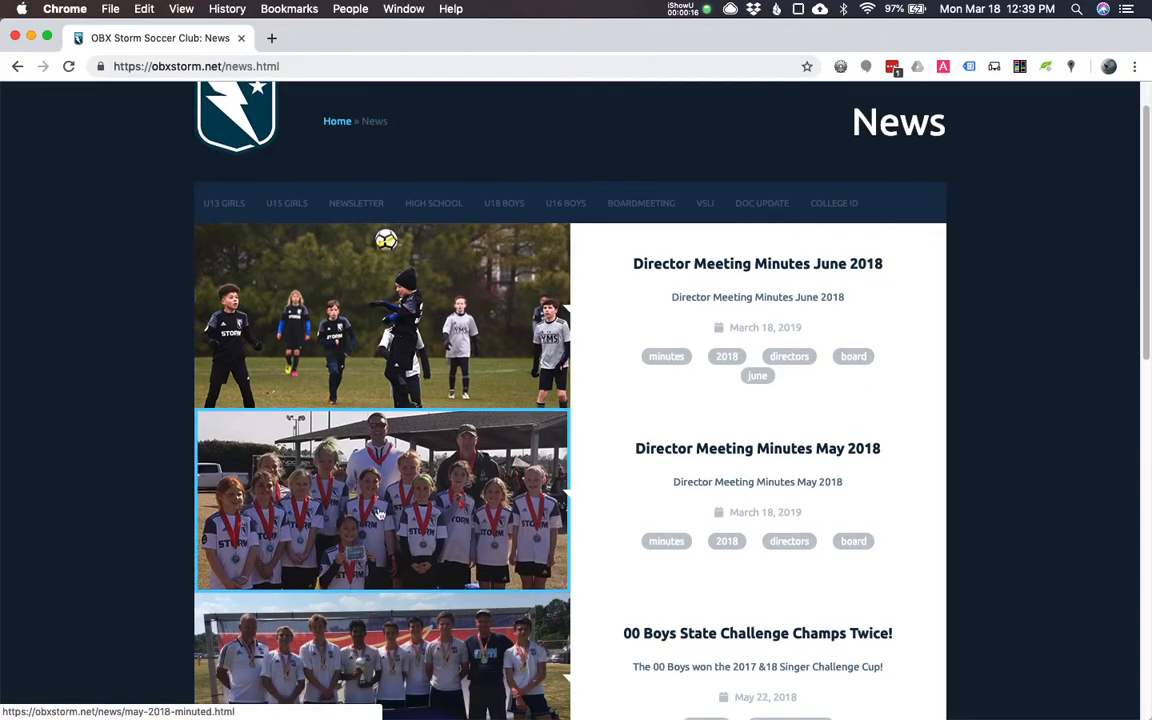
{"action": "scroll", "coordinate": [380, 503], "scroll_direction": "down", "scroll_amount": 4}
{"action": "scroll", "coordinate": [381, 501], "scroll_direction": "up", "scroll_amount": 4}
{"action": "scroll", "coordinate": [381, 501], "scroll_direction": "up", "scroll_amount": 10}
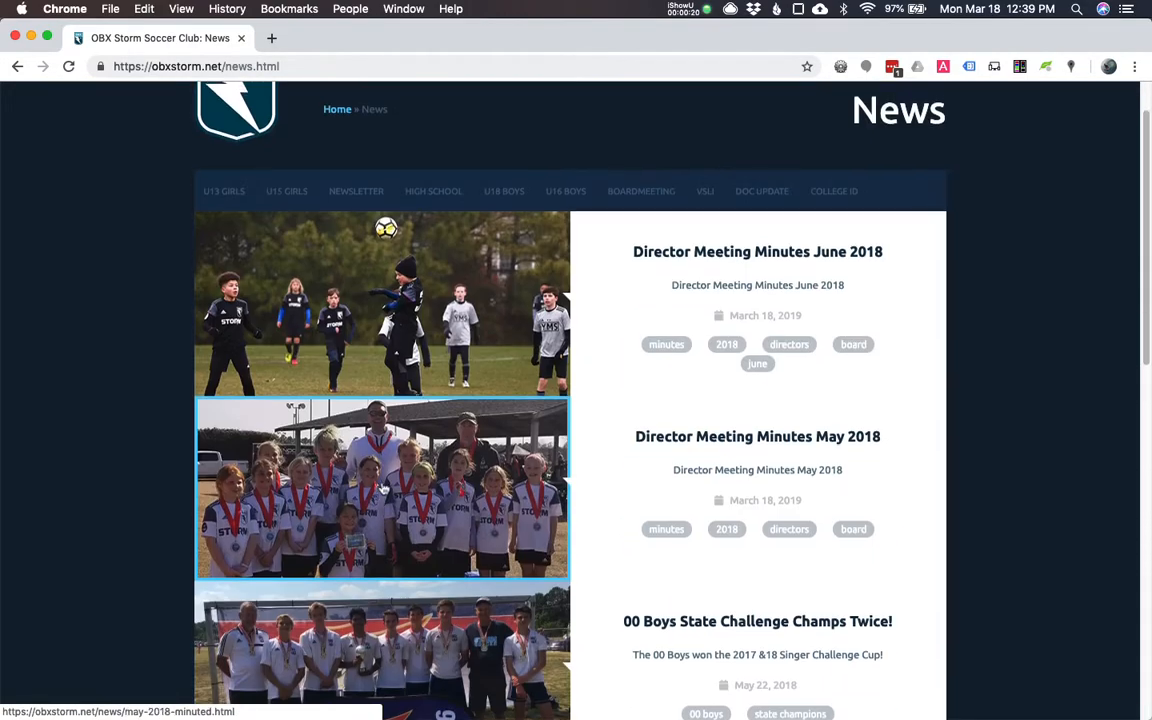
Open the Director Meeting Minutes June 2018 article and review its full content
{"action": "left_click", "coordinate": [519, 294]}
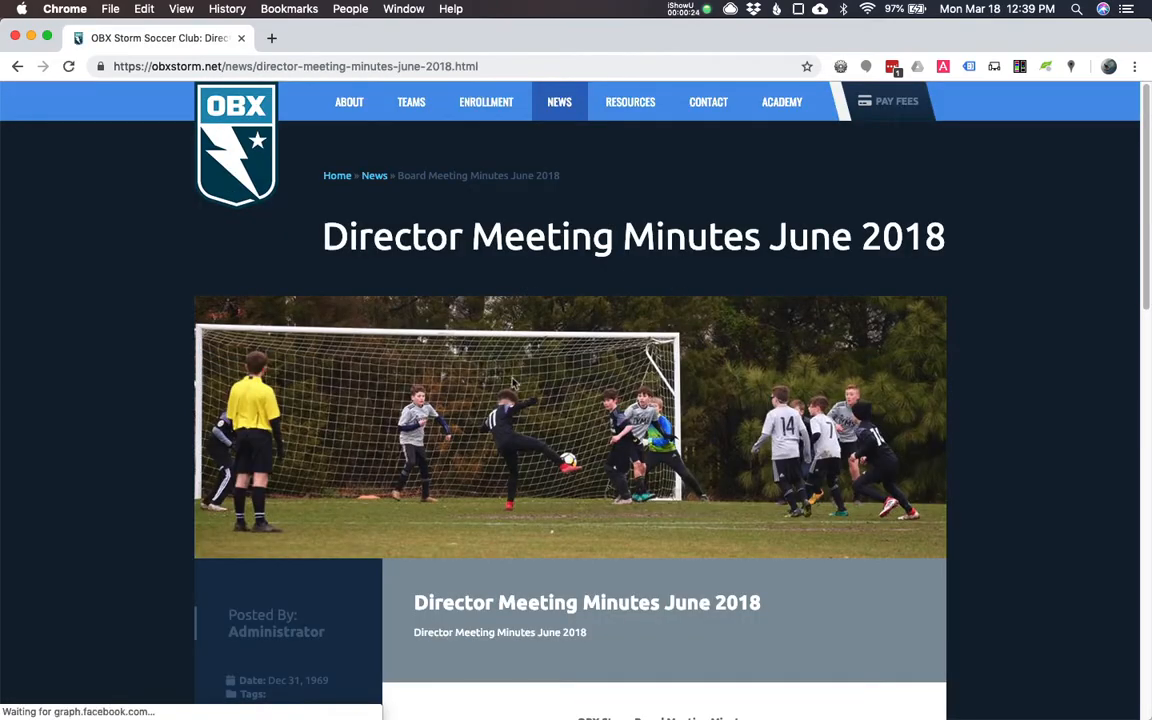
{"action": "scroll", "coordinate": [514, 384], "scroll_direction": "down", "scroll_amount": 10}
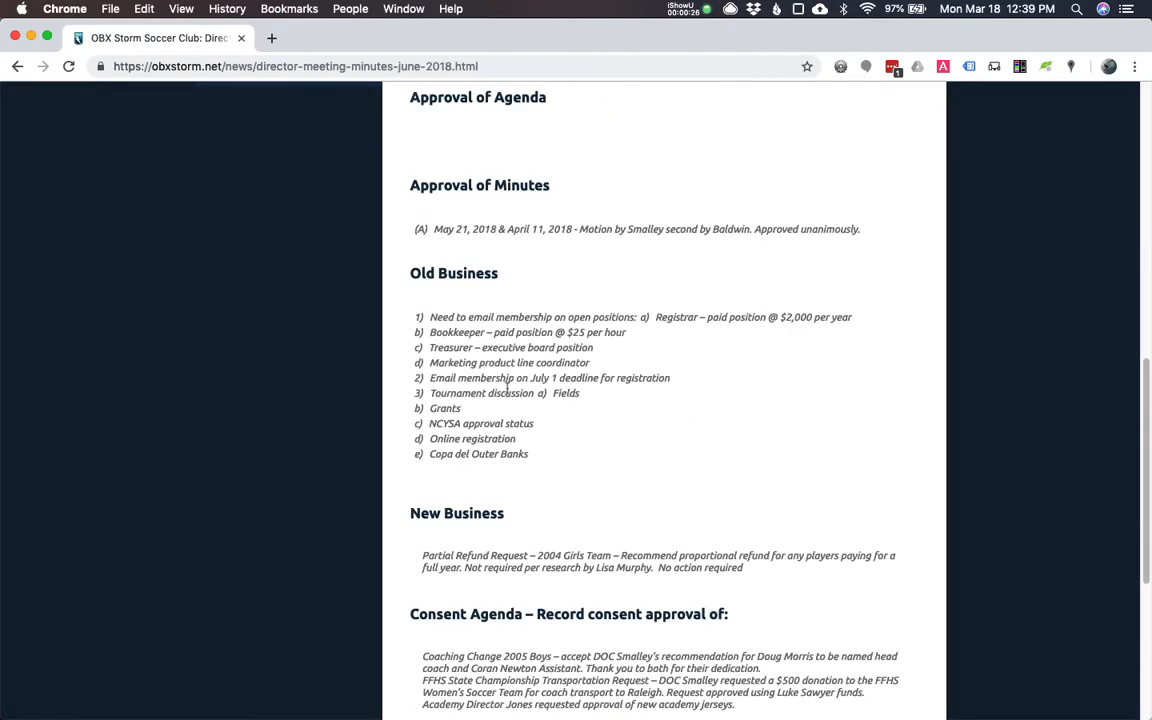
{"action": "scroll", "coordinate": [508, 385], "scroll_direction": "down", "scroll_amount": 3}
{"action": "scroll", "coordinate": [508, 390], "scroll_direction": "up", "scroll_amount": 10}
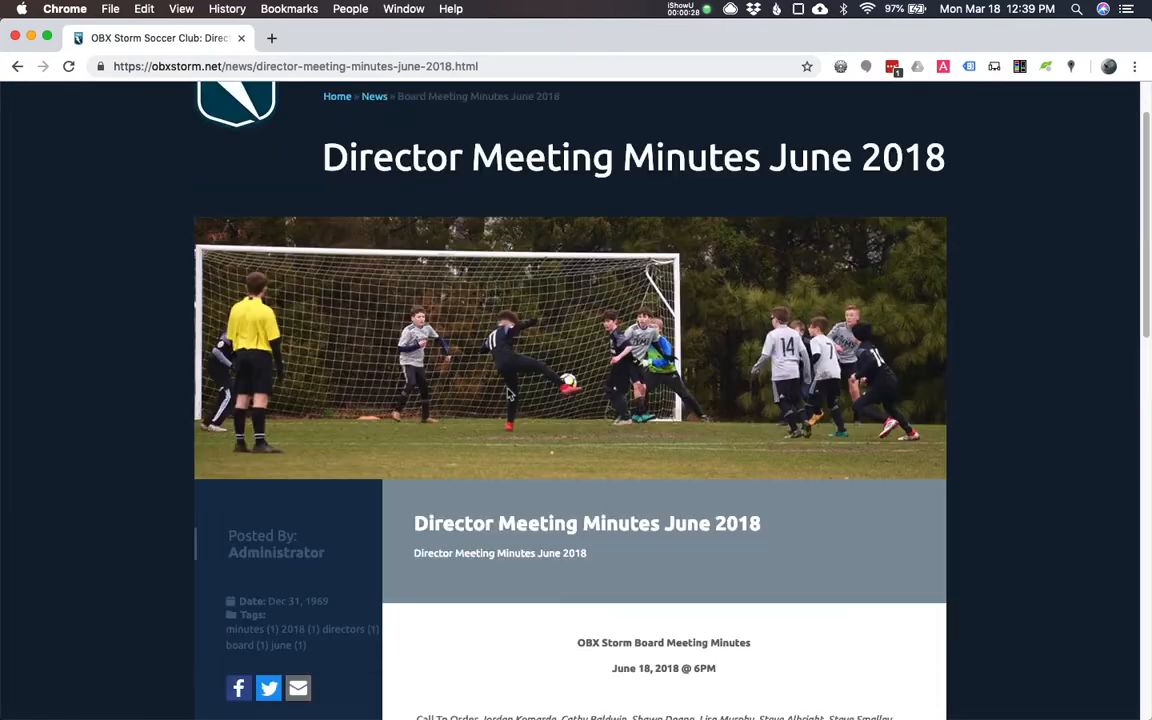
{"action": "scroll", "coordinate": [509, 394], "scroll_direction": "up", "scroll_amount": 2}
Go to the site's manager login page at obxstorm.net/manager
{"action": "left_click", "coordinate": [234, 66]}
{"action": "left_click", "coordinate": [229, 66]}
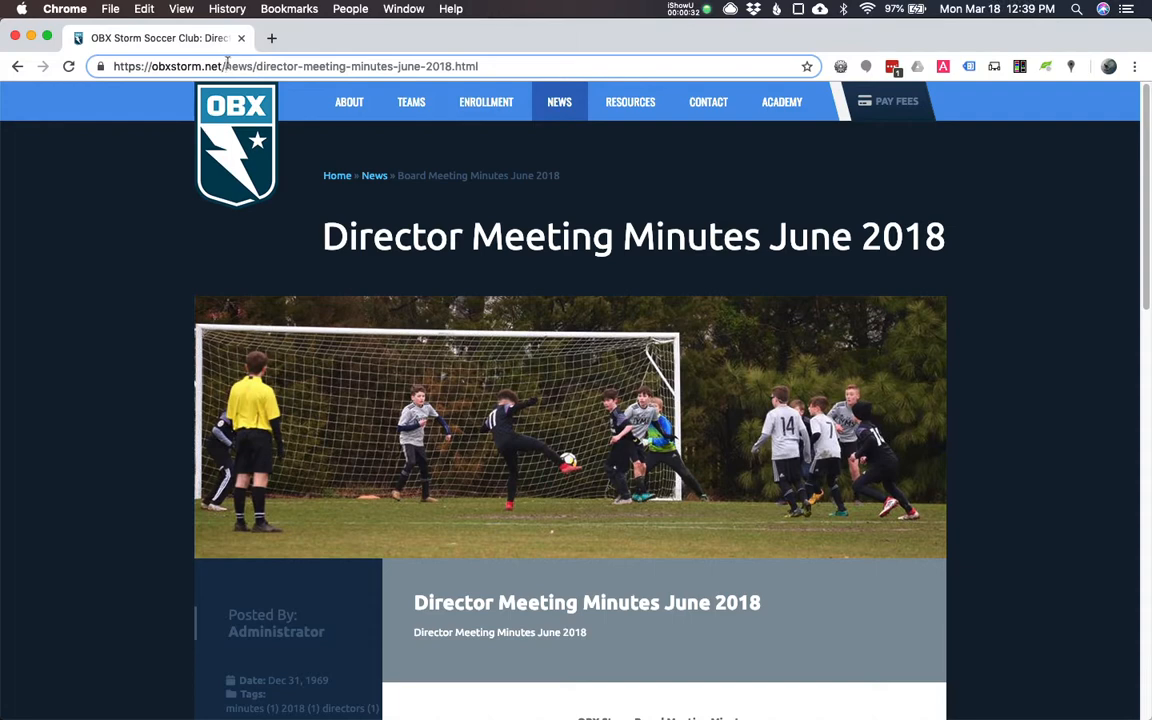
{"action": "left_click_drag", "start_coordinate": [226, 66], "coordinate": [321, 153]}
{"action": "key", "text": "BackSpace"}
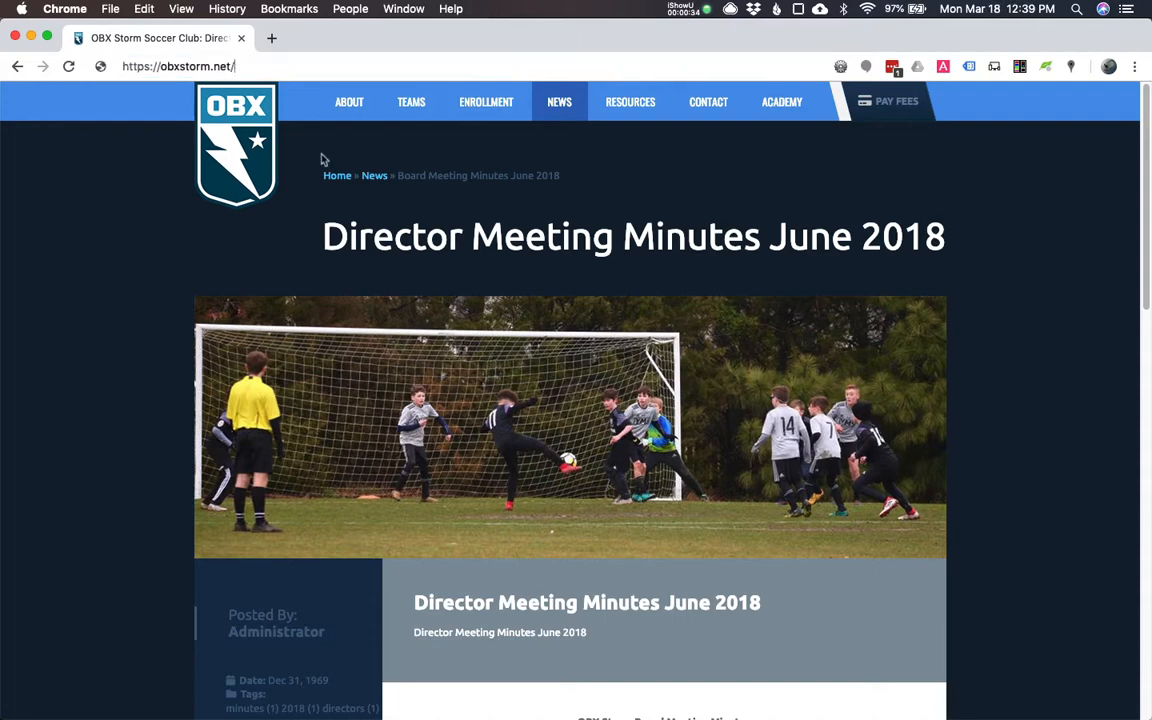
{"action": "type", "text": "manager"}
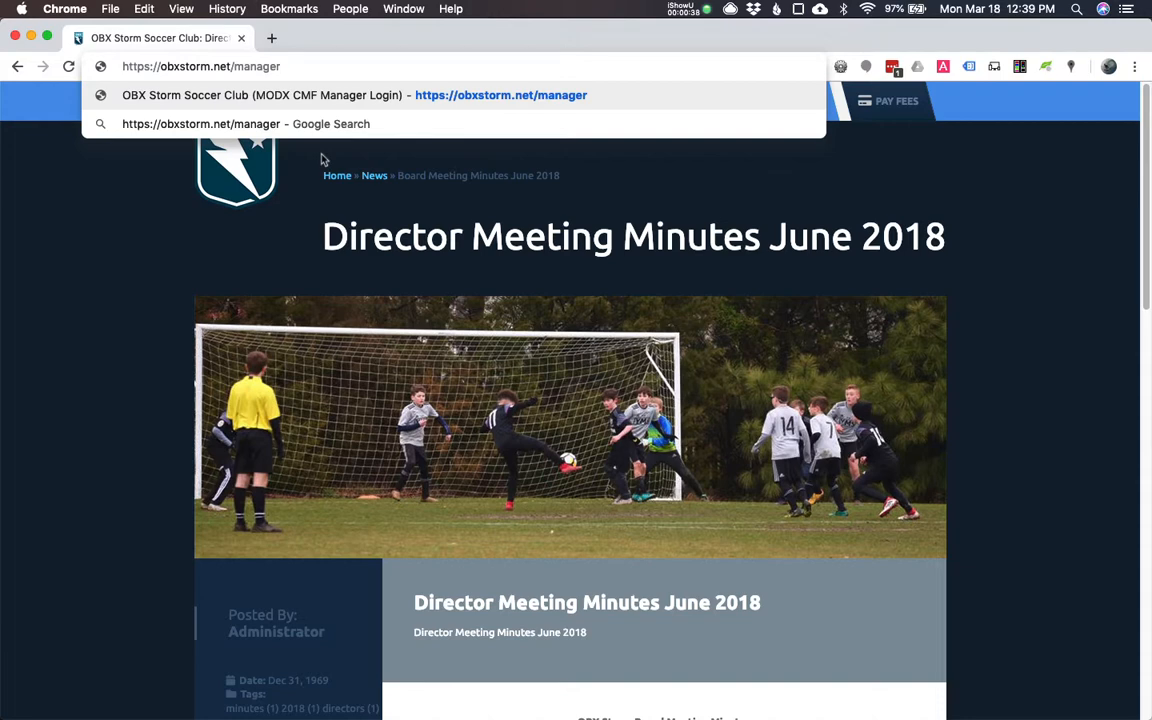
{"action": "key", "text": "Return"}
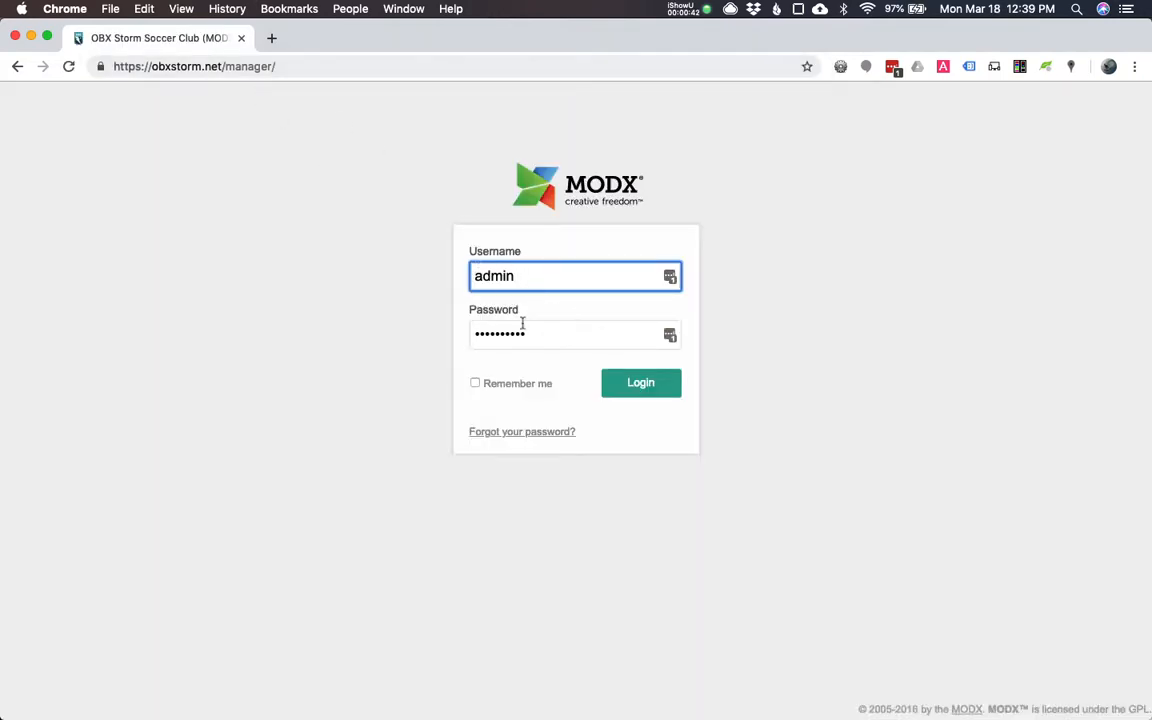
Log in to the MODX manager as admin with the prefilled credentials
{"action": "left_click", "coordinate": [634, 385]}
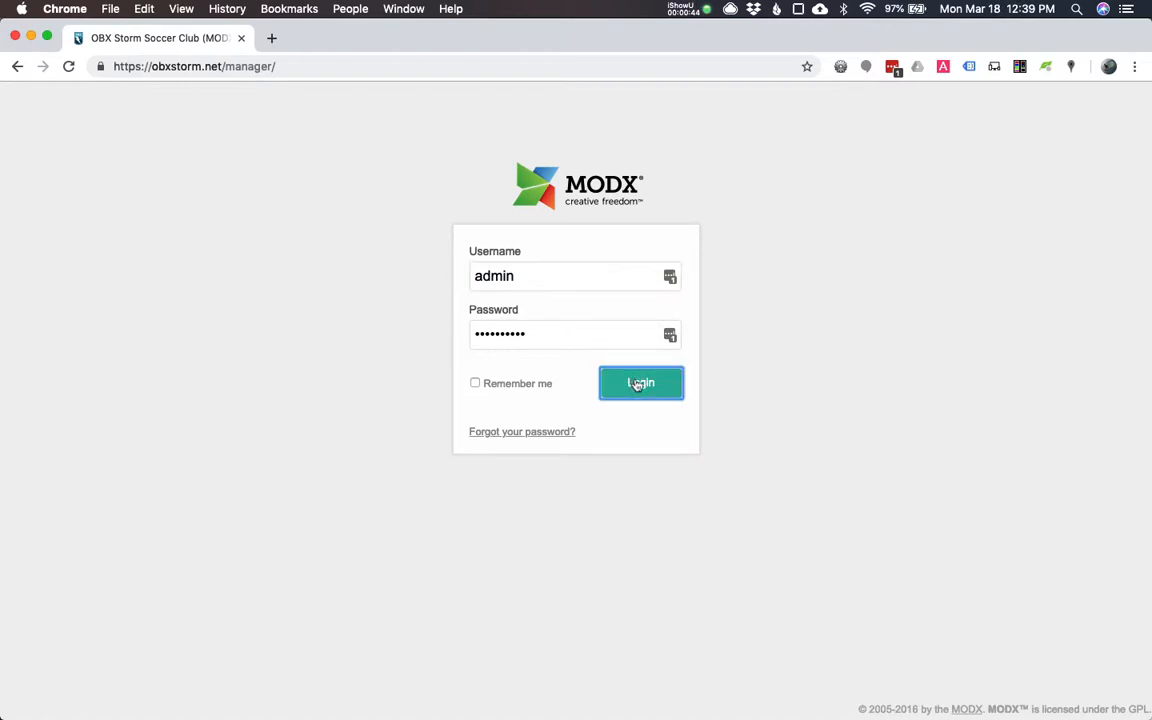
{"action": "left_click", "coordinate": [592, 344]}
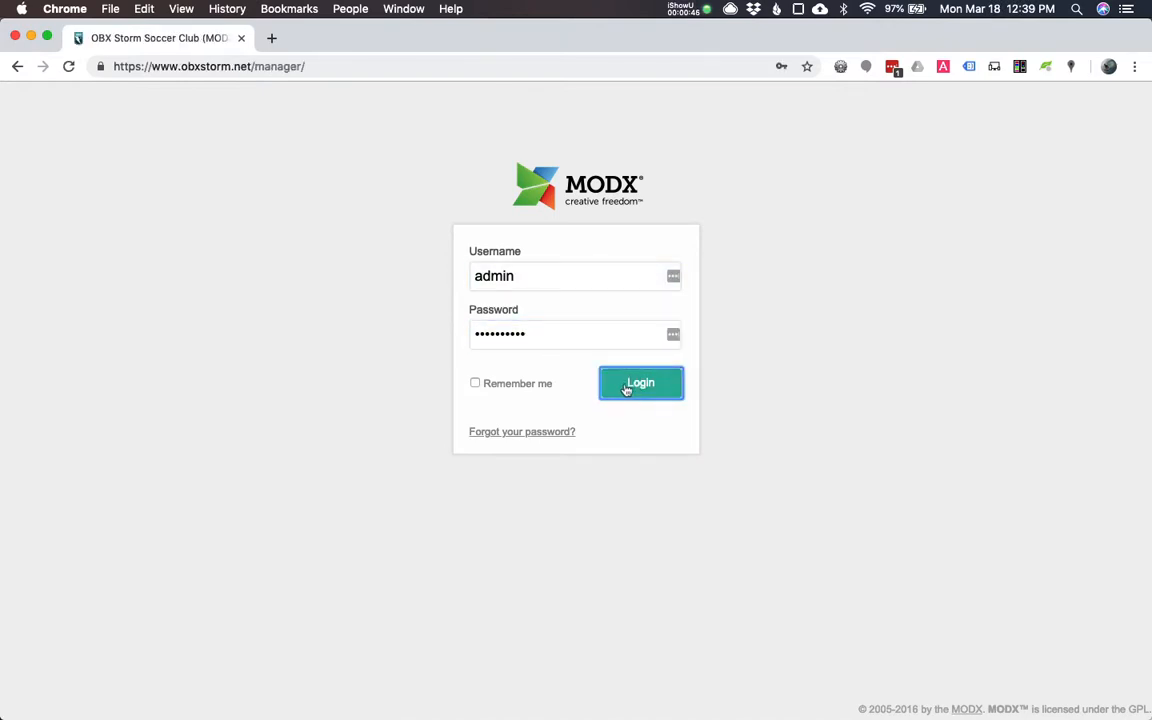
{"action": "left_click", "coordinate": [627, 388]}
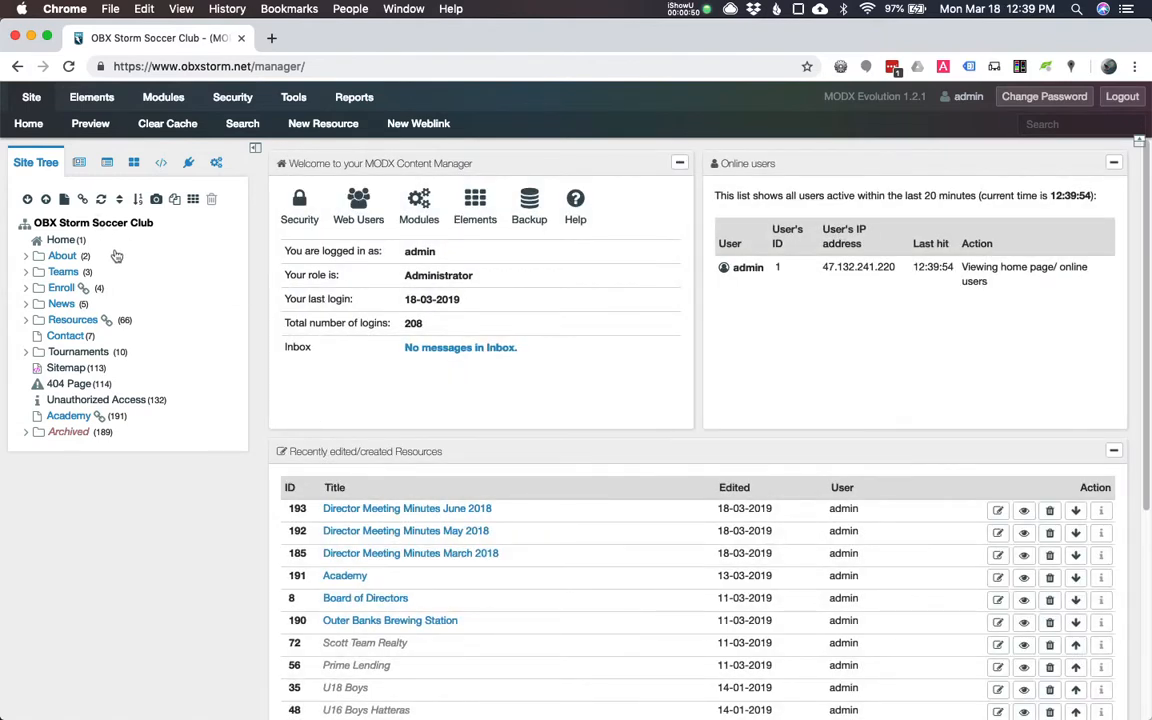
Duplicate the Director Meeting Minutes June 2018 resource in the News folder of the site tree and accept the confirmation
{"action": "left_click", "coordinate": [26, 304]}
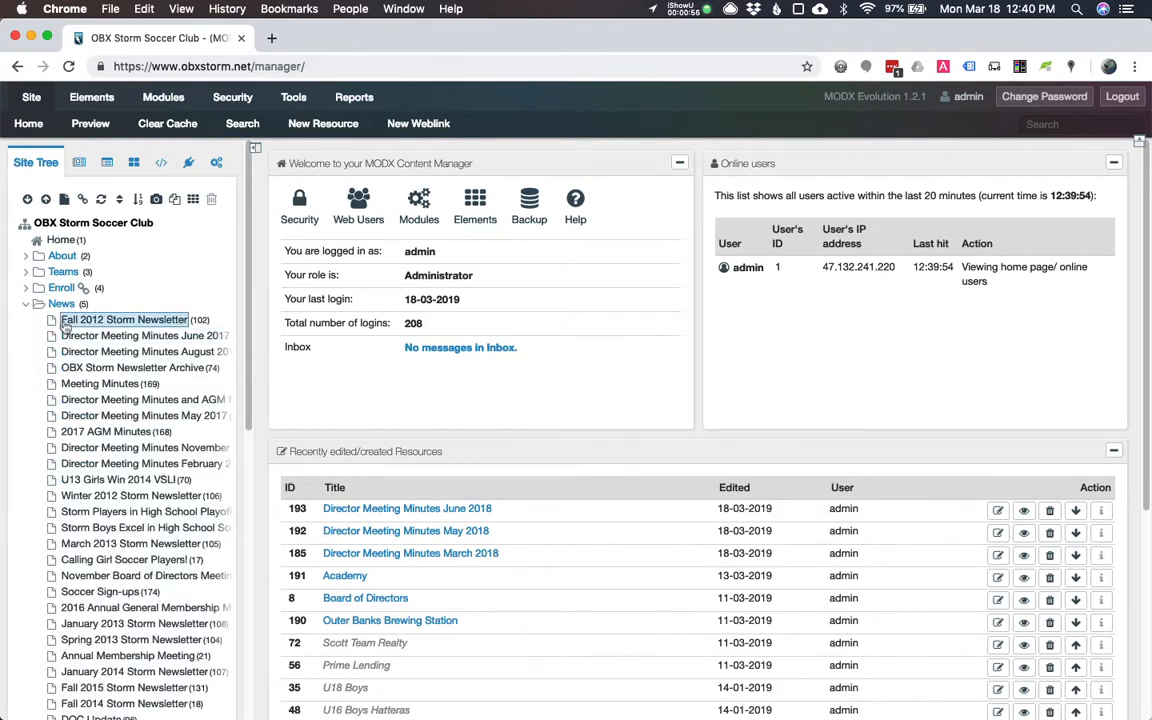
{"action": "scroll", "coordinate": [40, 321], "scroll_direction": "down", "scroll_amount": 3}
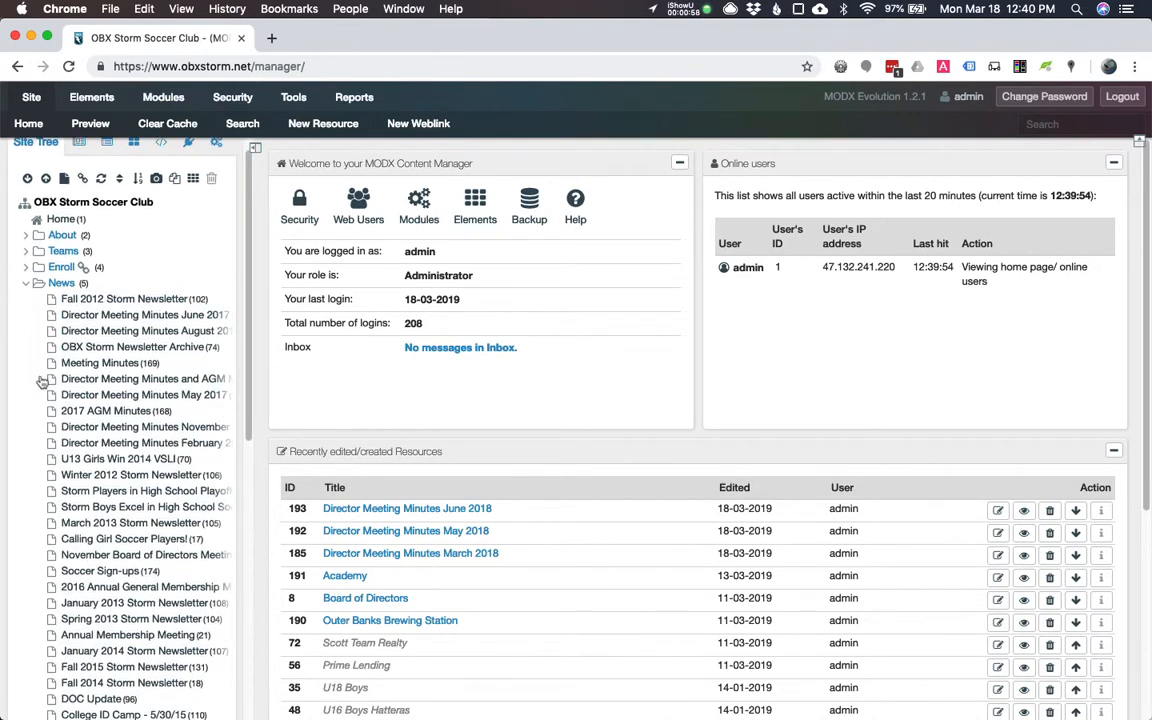
{"action": "scroll", "coordinate": [42, 386], "scroll_direction": "down", "scroll_amount": 1}
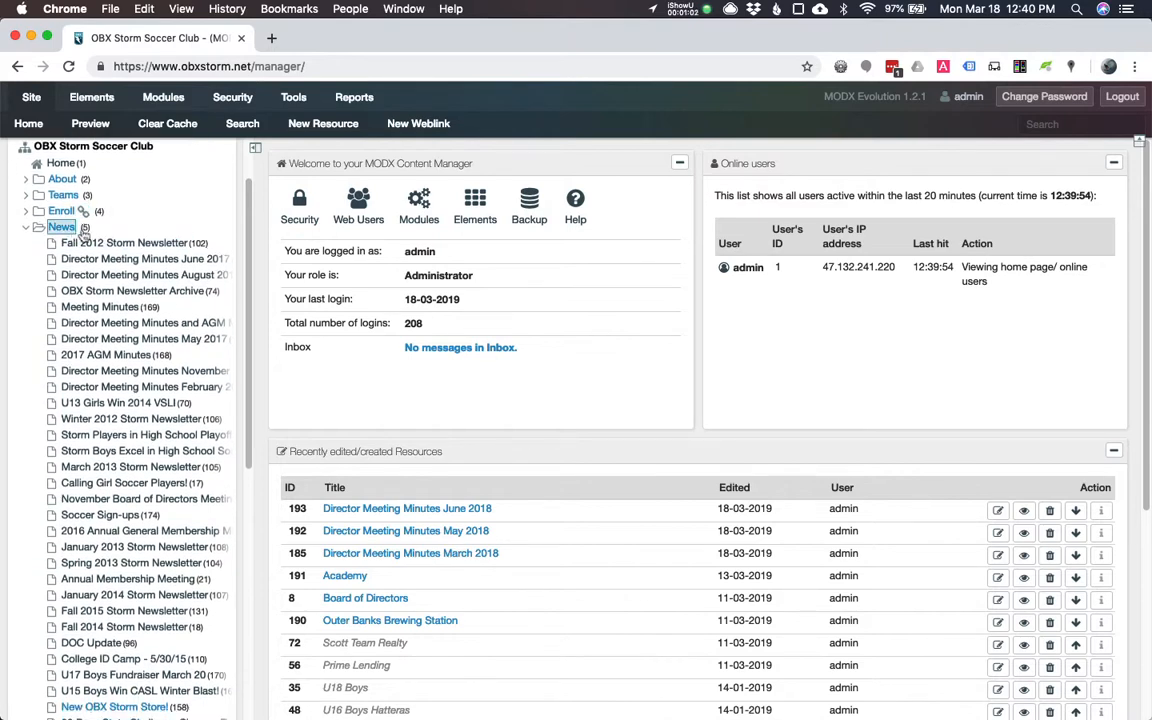
{"action": "scroll", "coordinate": [53, 408], "scroll_direction": "down", "scroll_amount": 15}
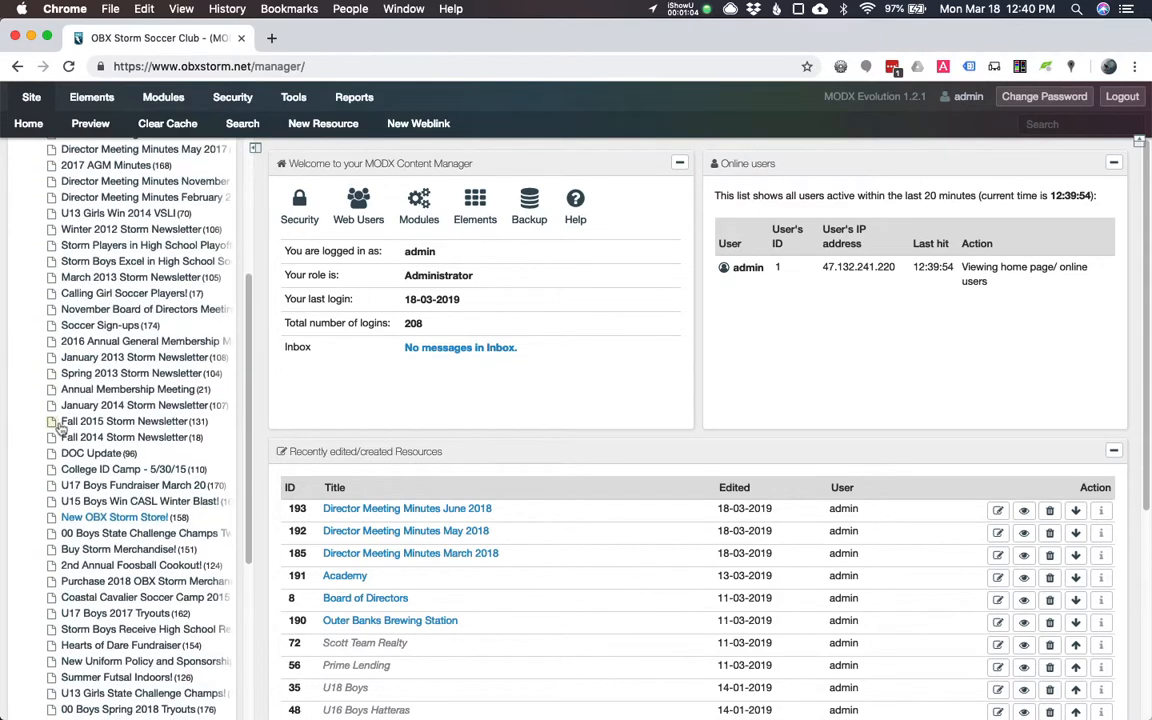
{"action": "scroll", "coordinate": [100, 620], "scroll_direction": "down", "scroll_amount": 1}
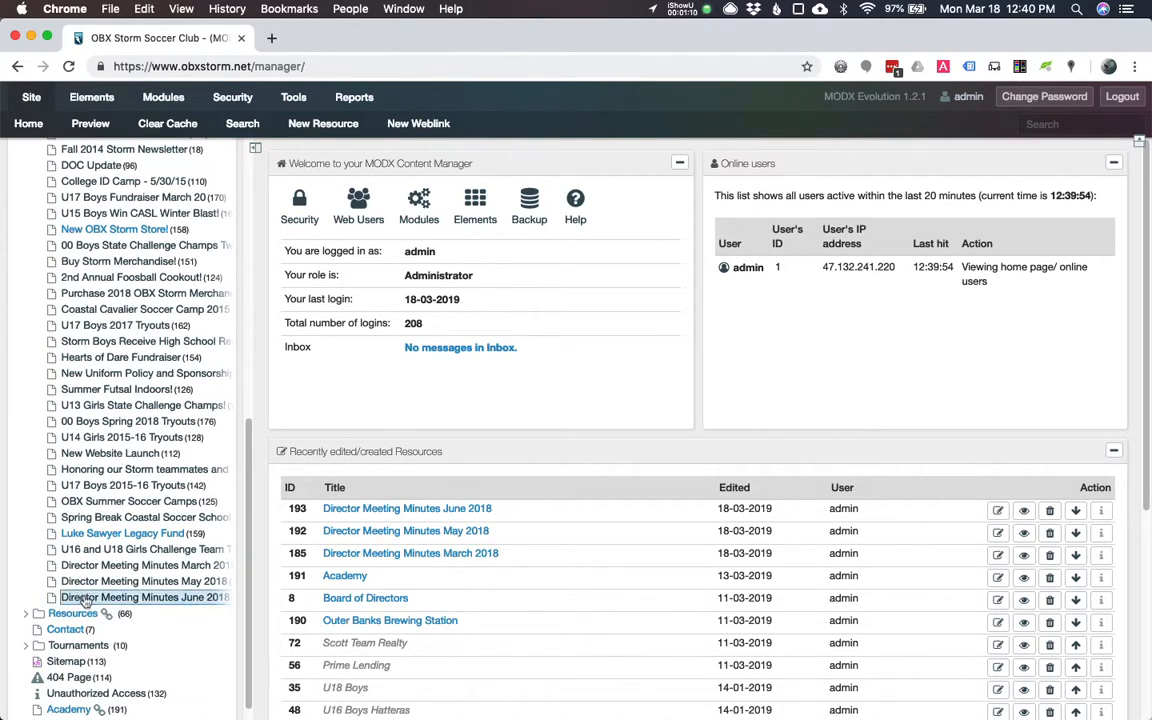
{"action": "right_click", "coordinate": [81, 599]}
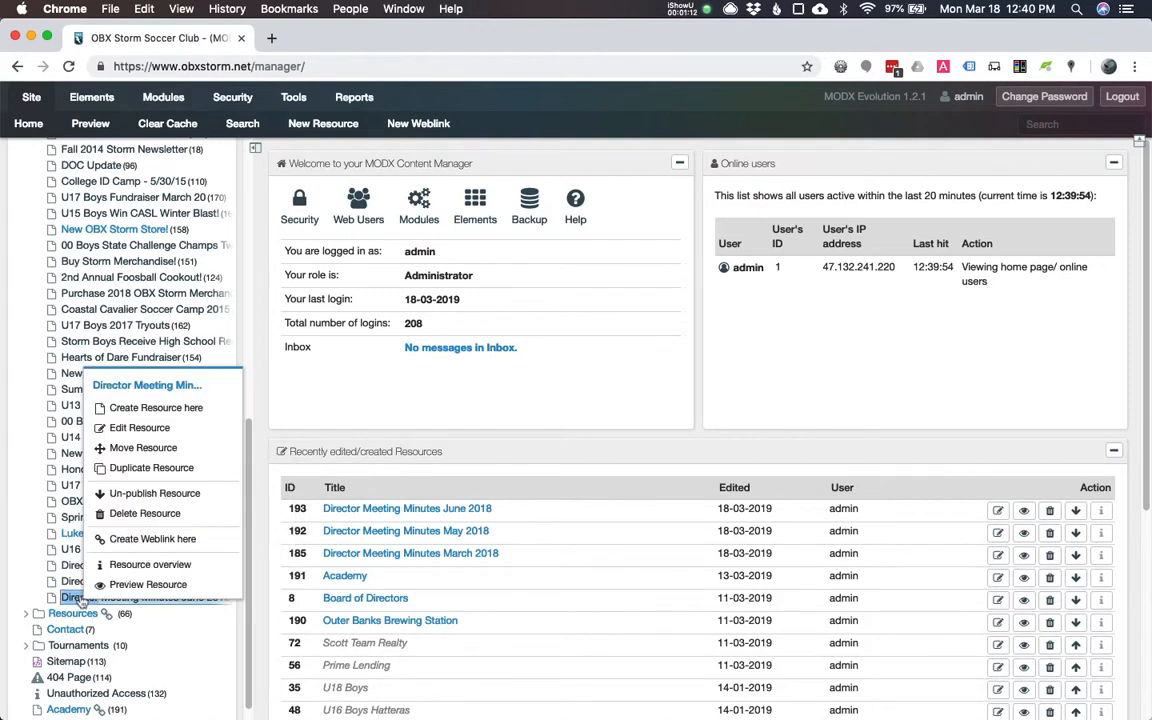
{"action": "left_click", "coordinate": [151, 470]}
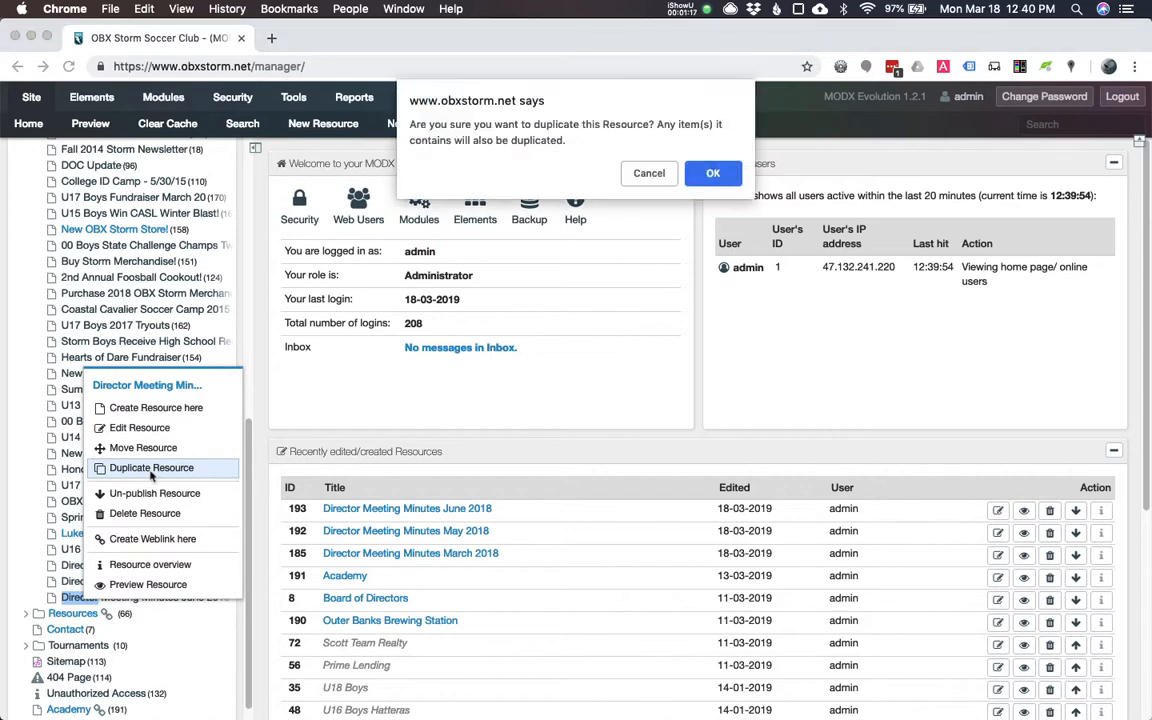
{"action": "left_click", "coordinate": [713, 174]}
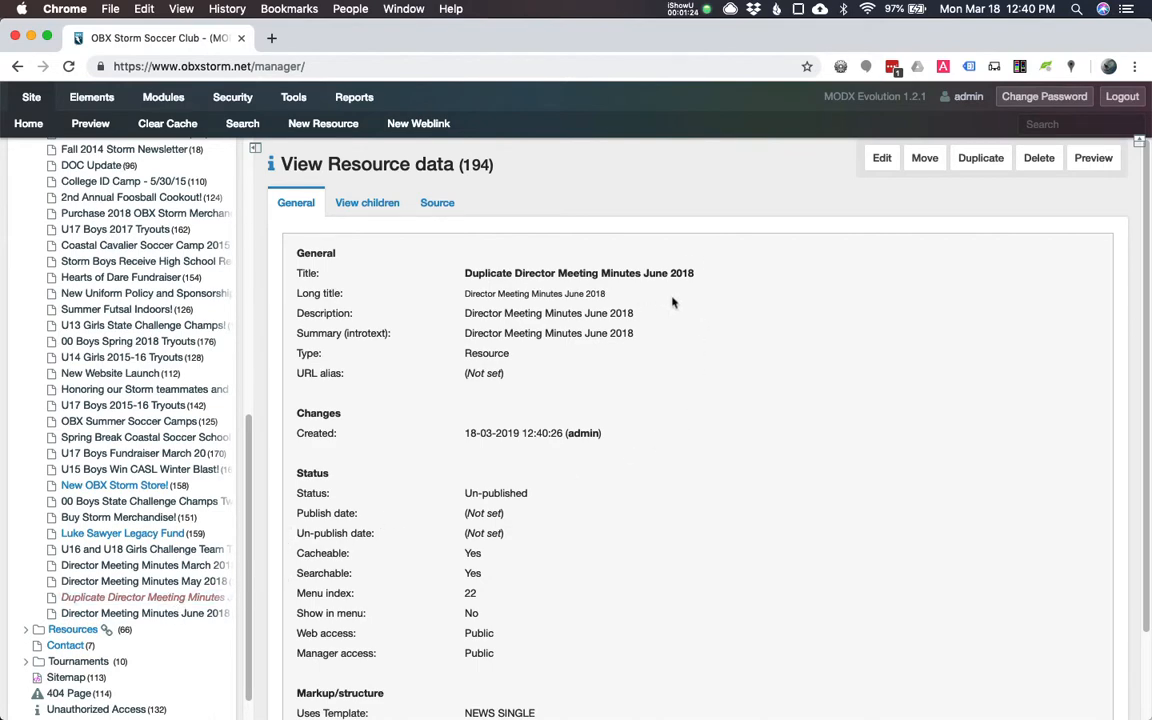
Edit the duplicated minutes resource to set its menu index to 23, and save it with the Continue editing option
{"action": "left_click", "coordinate": [881, 159]}
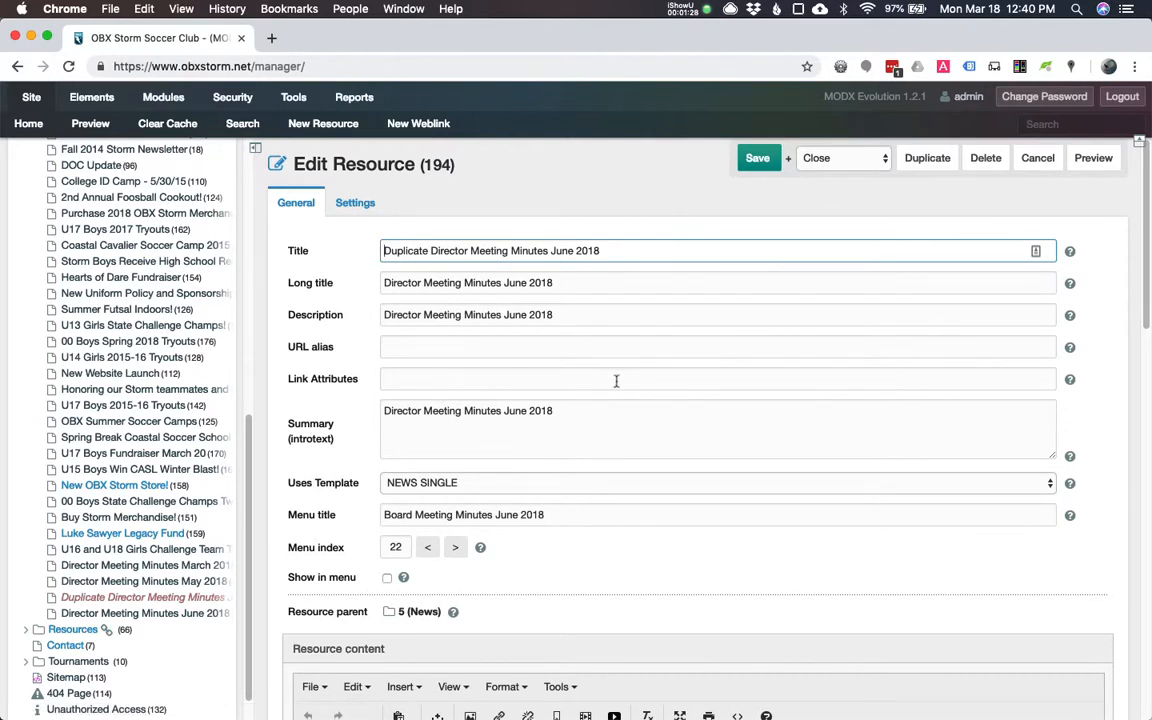
{"action": "left_click", "coordinate": [454, 547]}
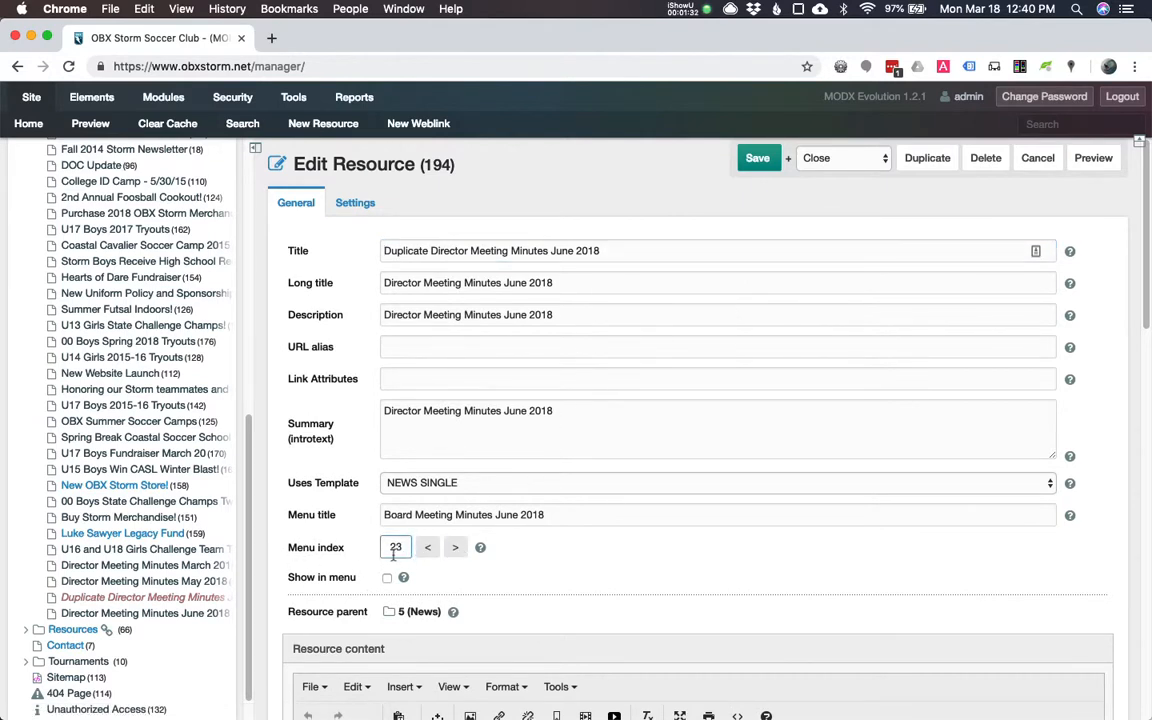
{"action": "left_click", "coordinate": [820, 158]}
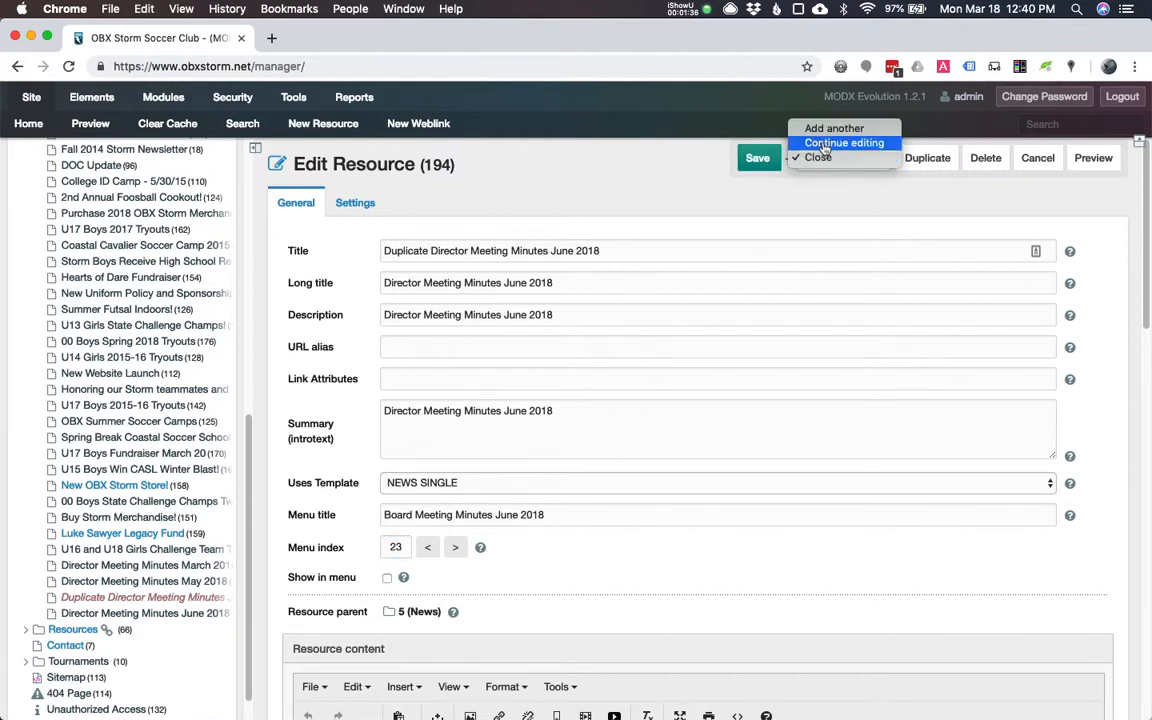
{"action": "left_click", "coordinate": [823, 143]}
{"action": "left_click", "coordinate": [758, 158]}
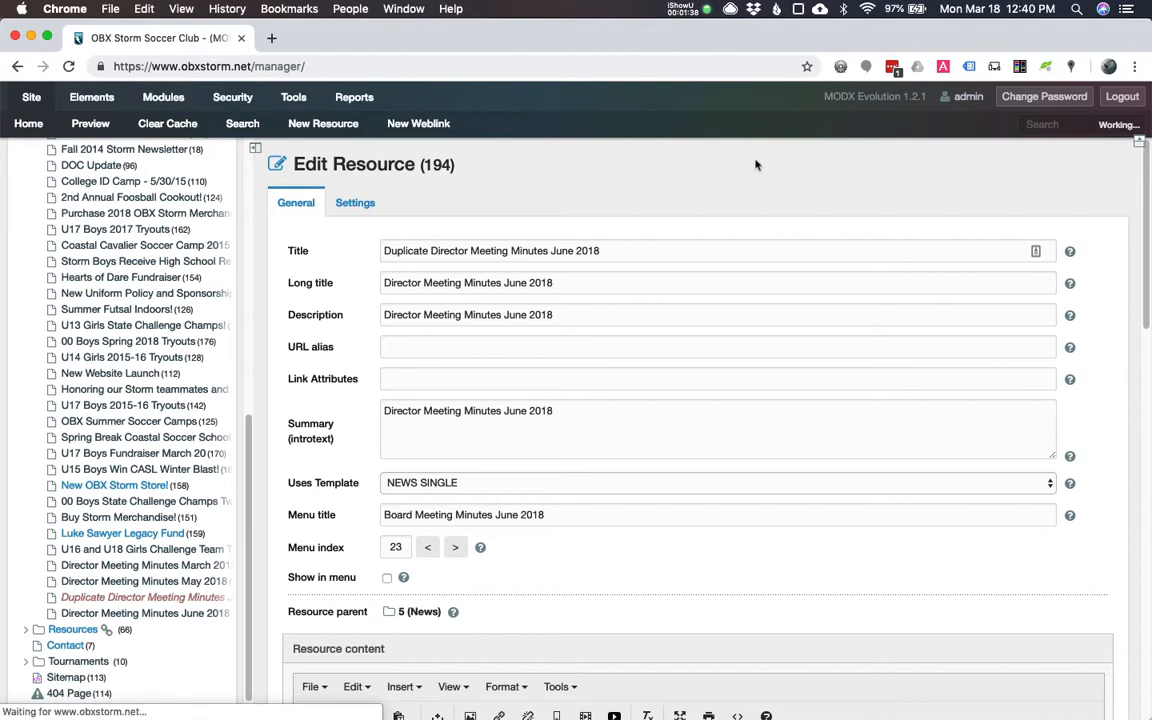
{"action": "left_click_drag", "start_coordinate": [80, 600], "coordinate": [74, 617]}
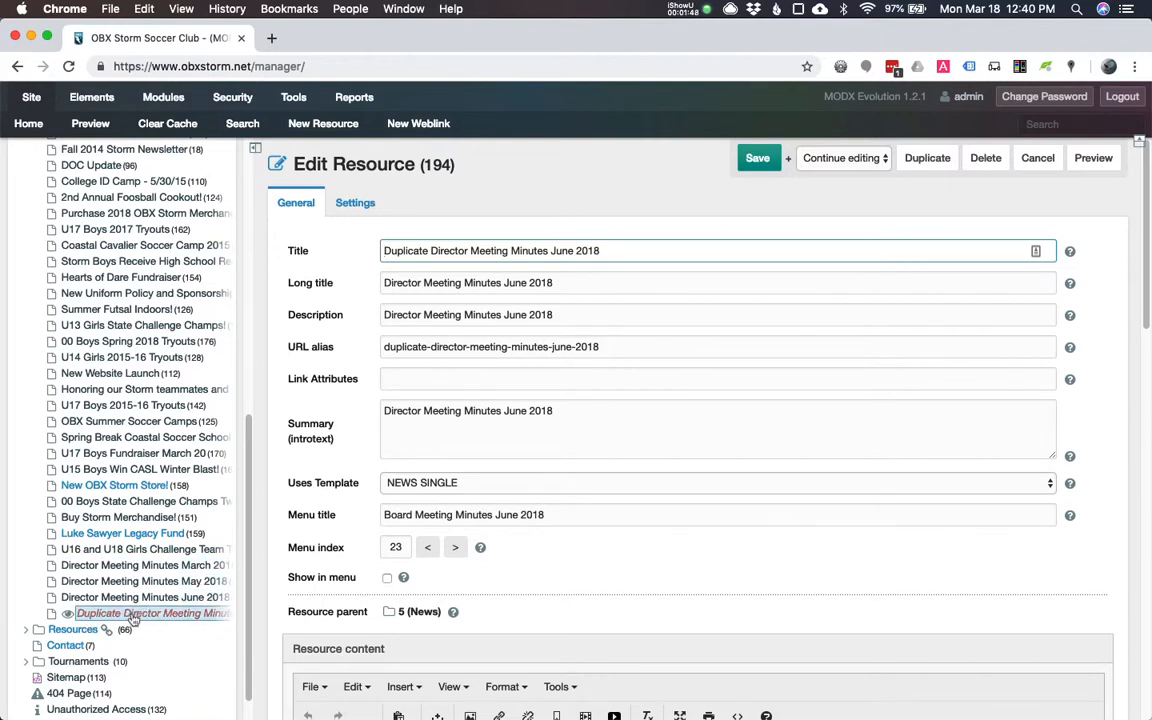
{"action": "mouse_move", "coordinate": [130, 617]}
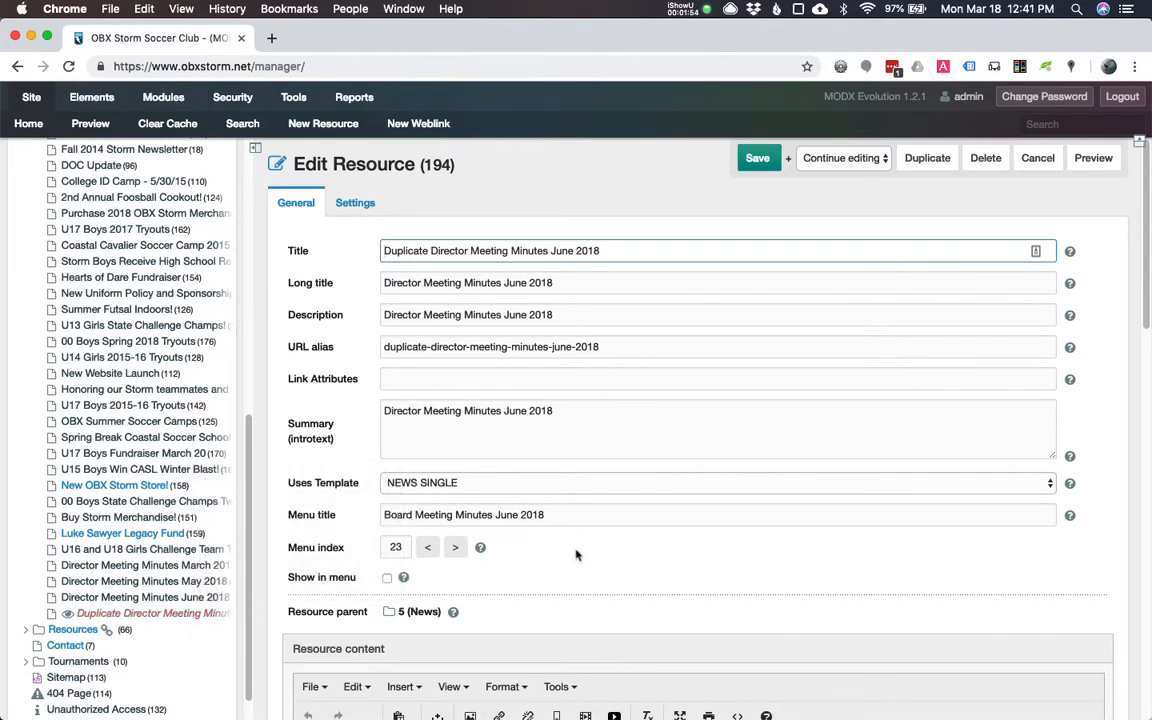
Remove the month June from the duplicated resource's title
{"action": "left_click", "coordinate": [551, 251]}
{"action": "key", "text": "shift+super+Left"}
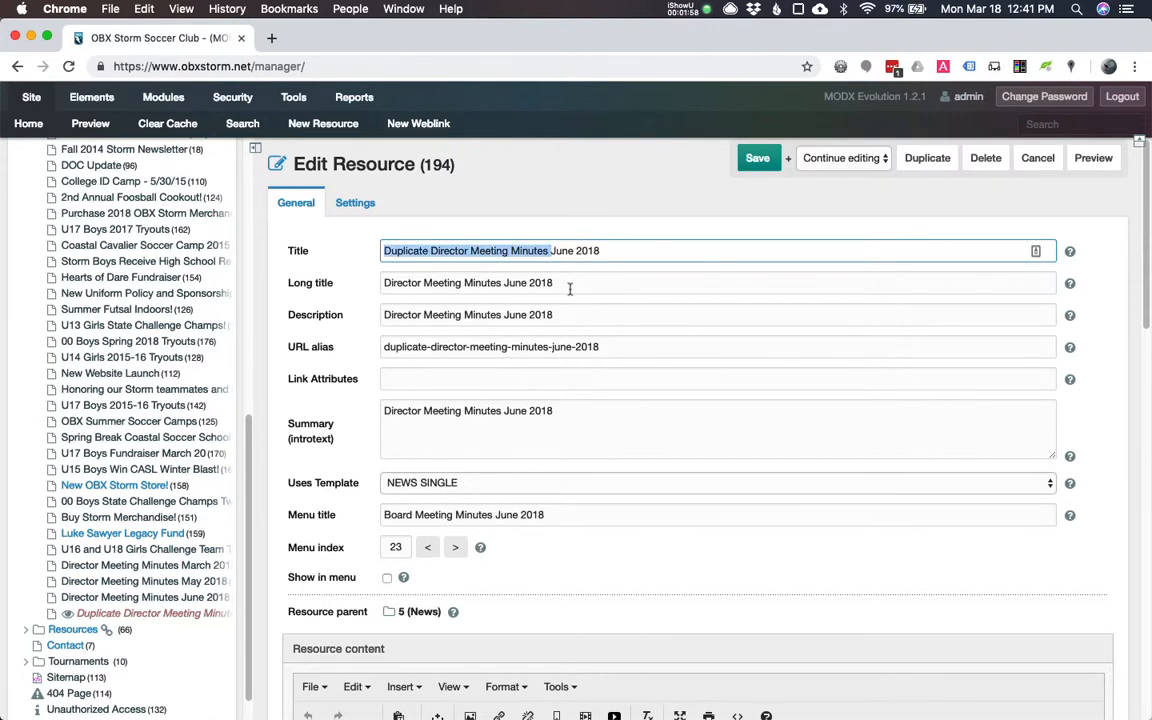
{"action": "key", "text": "Left"}
{"action": "double_click", "coordinate": [561, 251]}
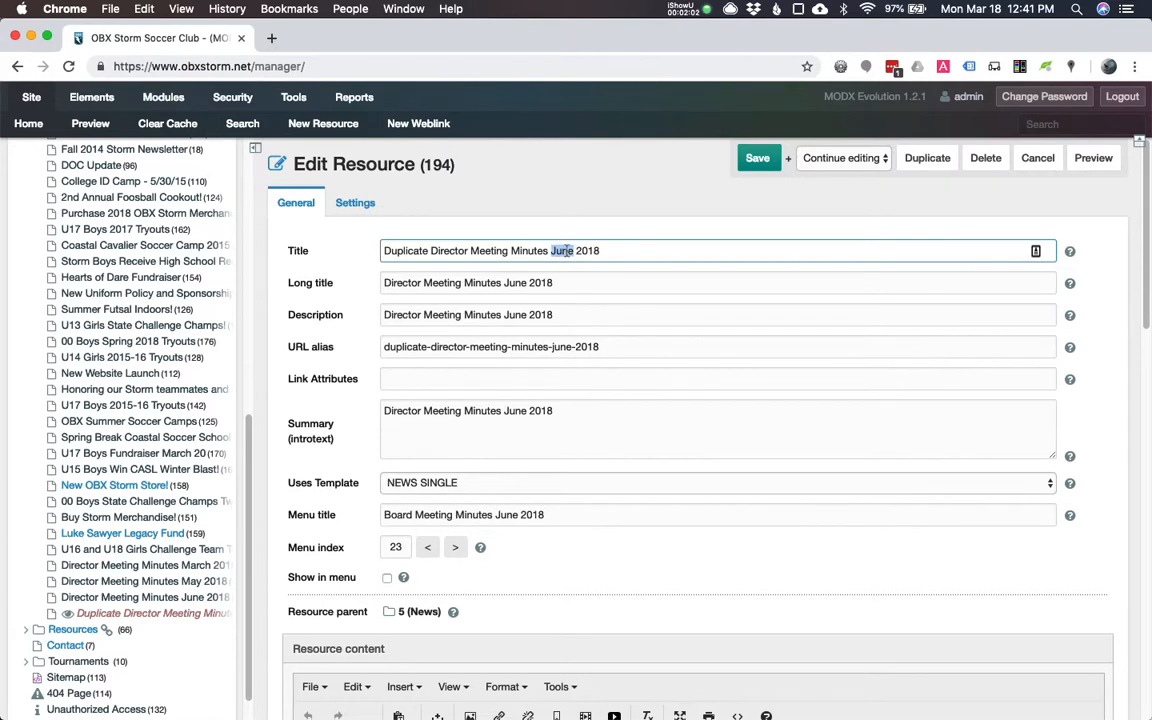
{"action": "type", "text": "July"}
{"action": "key", "text": "BackSpace"}
{"action": "key", "text": "BackSpace"}
{"action": "key", "text": "BackSpace"}
{"action": "key", "text": "BackSpace"}
{"action": "left_click", "coordinate": [707, 10]}
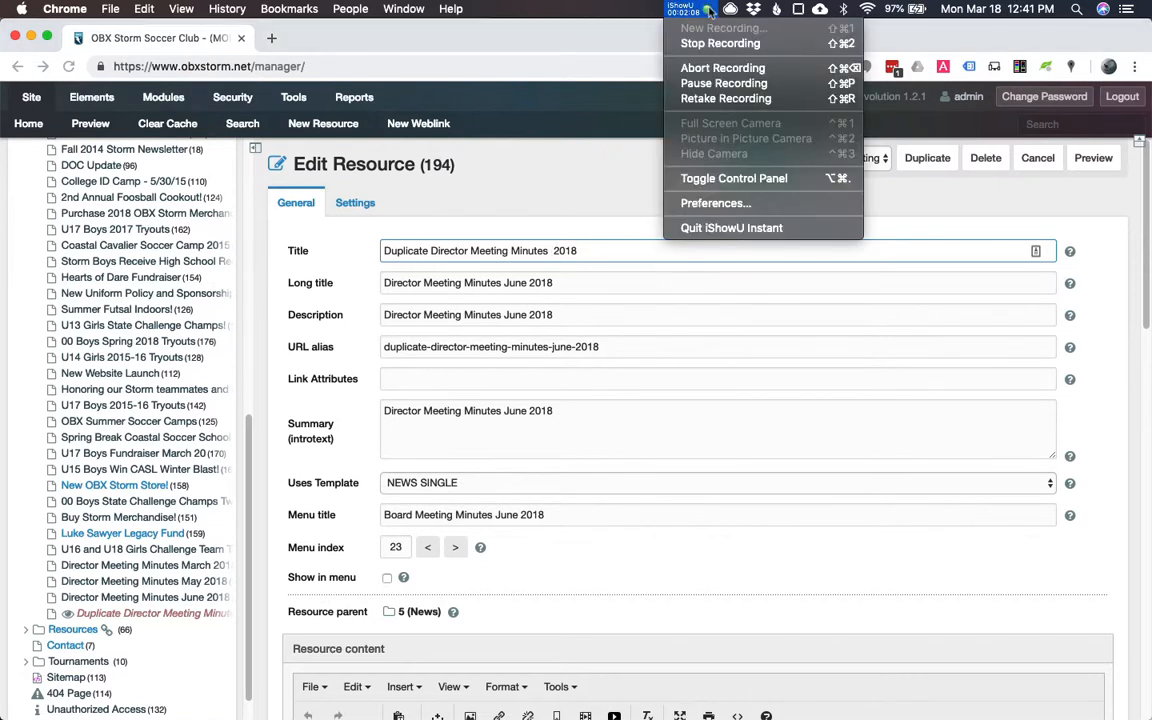
{"action": "left_click", "coordinate": [720, 83]}
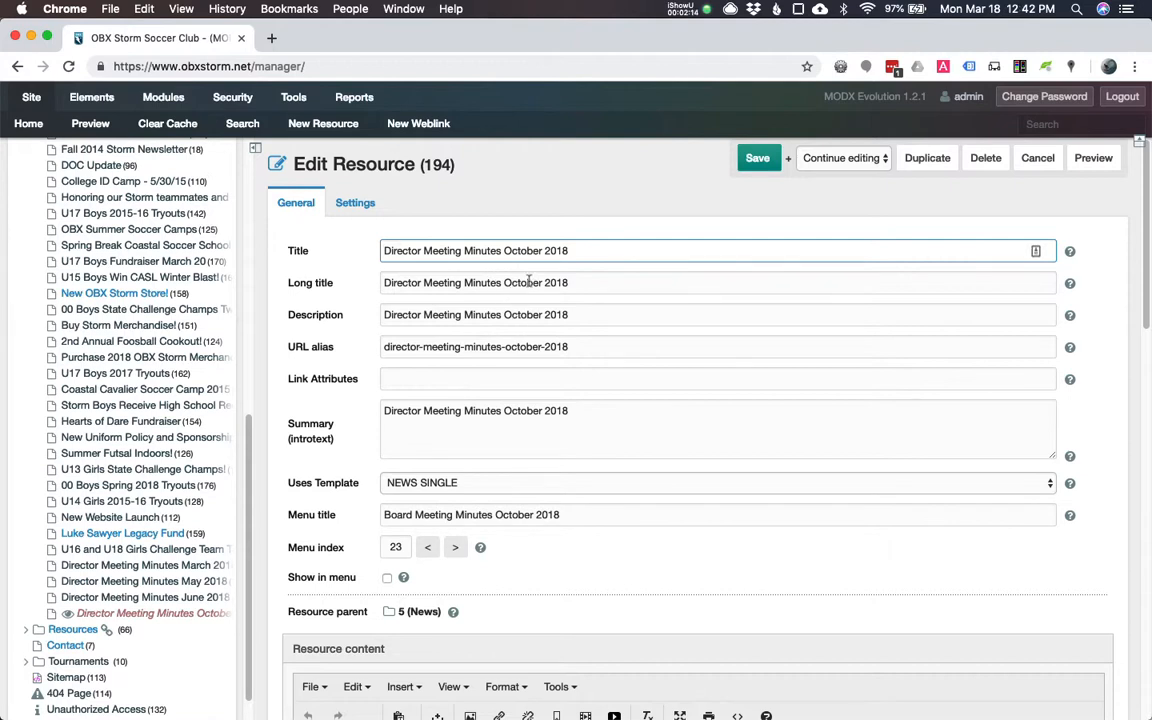
{"action": "double_click", "coordinate": [517, 250]}
{"action": "left_click", "coordinate": [532, 233]}
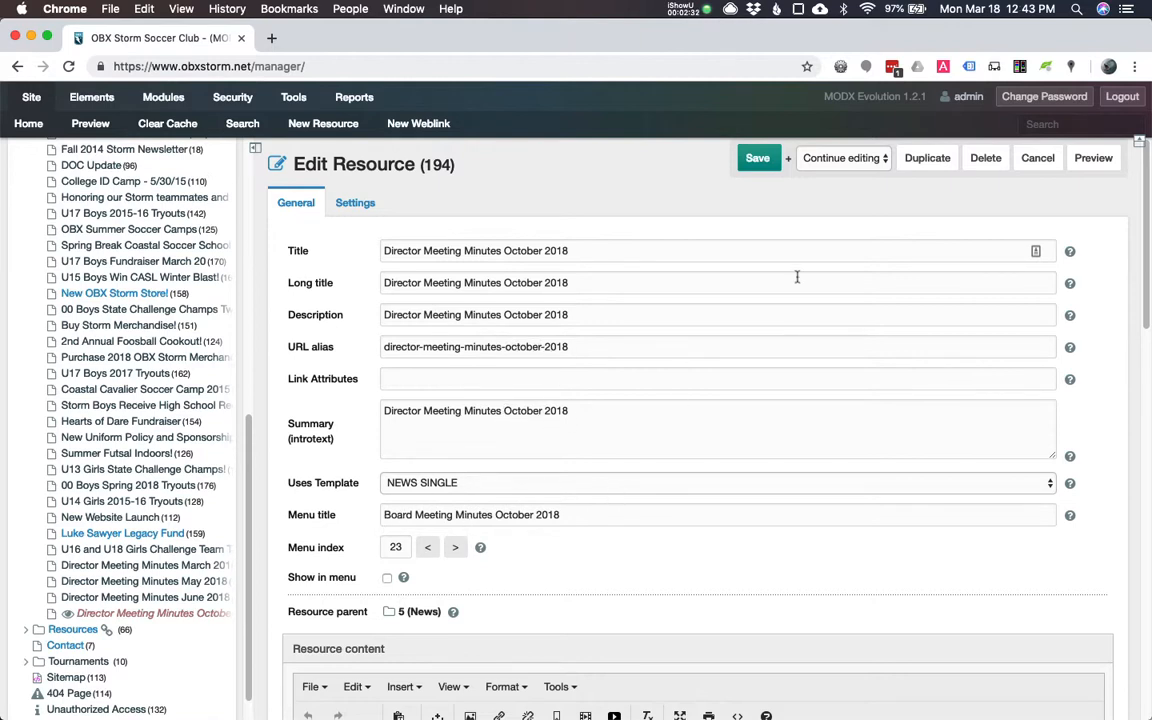
Preview the Director Meeting Minutes October 2018 page and check its heading and body content
{"action": "left_click", "coordinate": [1097, 176]}
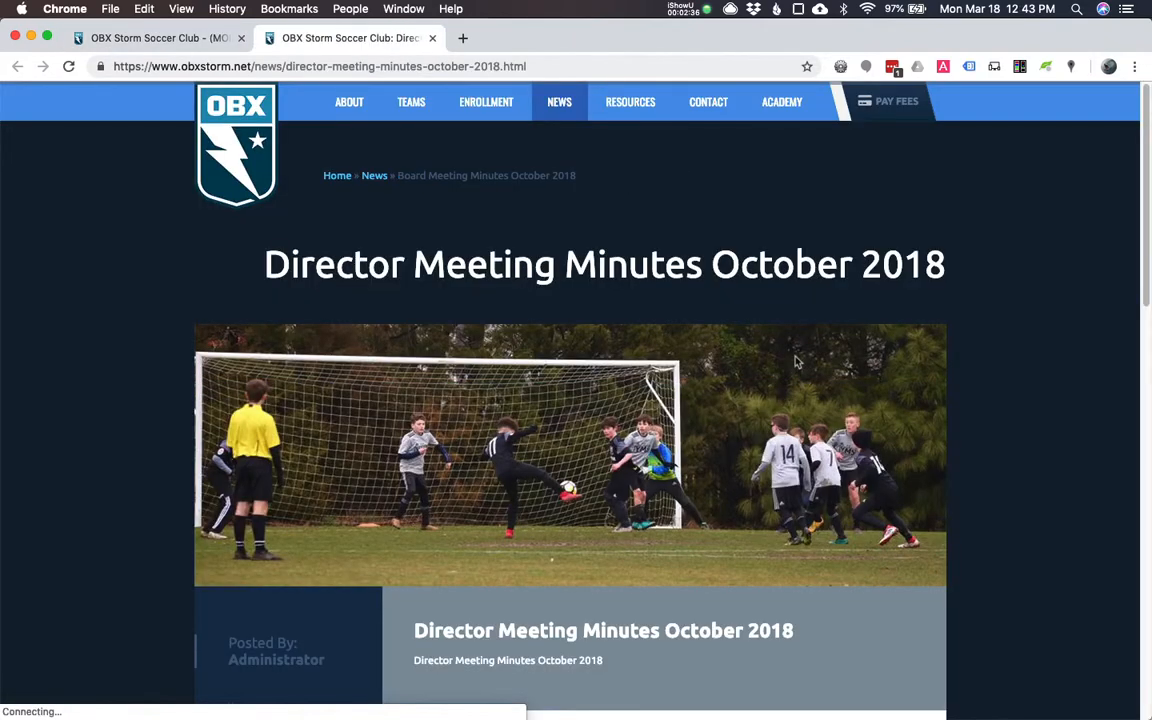
{"action": "scroll", "coordinate": [649, 337], "scroll_direction": "down", "scroll_amount": 2}
{"action": "scroll", "coordinate": [860, 384], "scroll_direction": "down", "scroll_amount": 5}
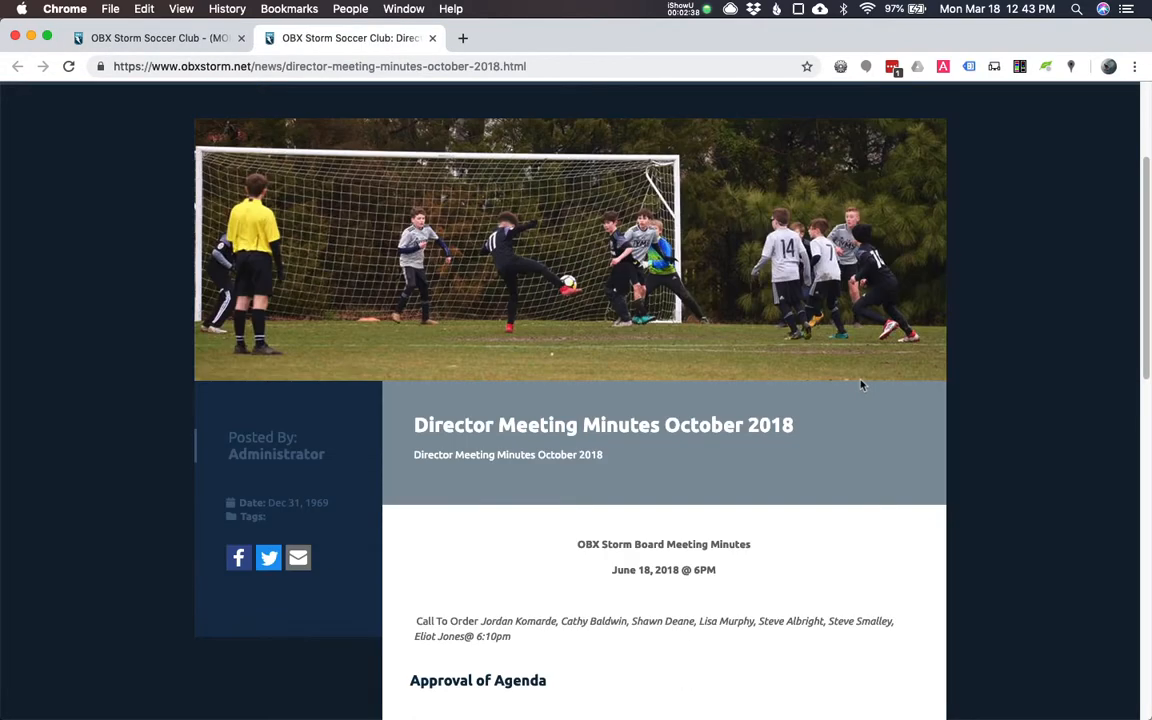
{"action": "scroll", "coordinate": [609, 380], "scroll_direction": "down", "scroll_amount": 4}
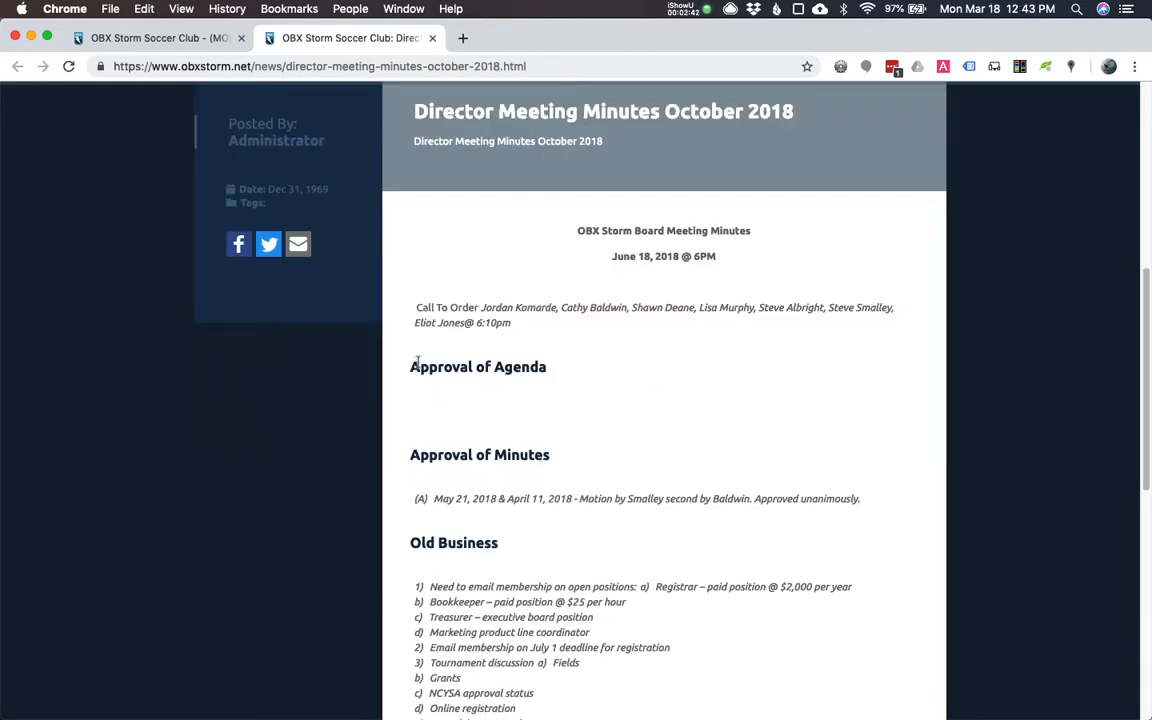
Review the rest of the previewed October 2018 page's body content and return to the resource editor
{"action": "scroll", "coordinate": [500, 613], "scroll_direction": "down", "scroll_amount": 13}
{"action": "scroll", "coordinate": [504, 532], "scroll_direction": "up", "scroll_amount": 13}
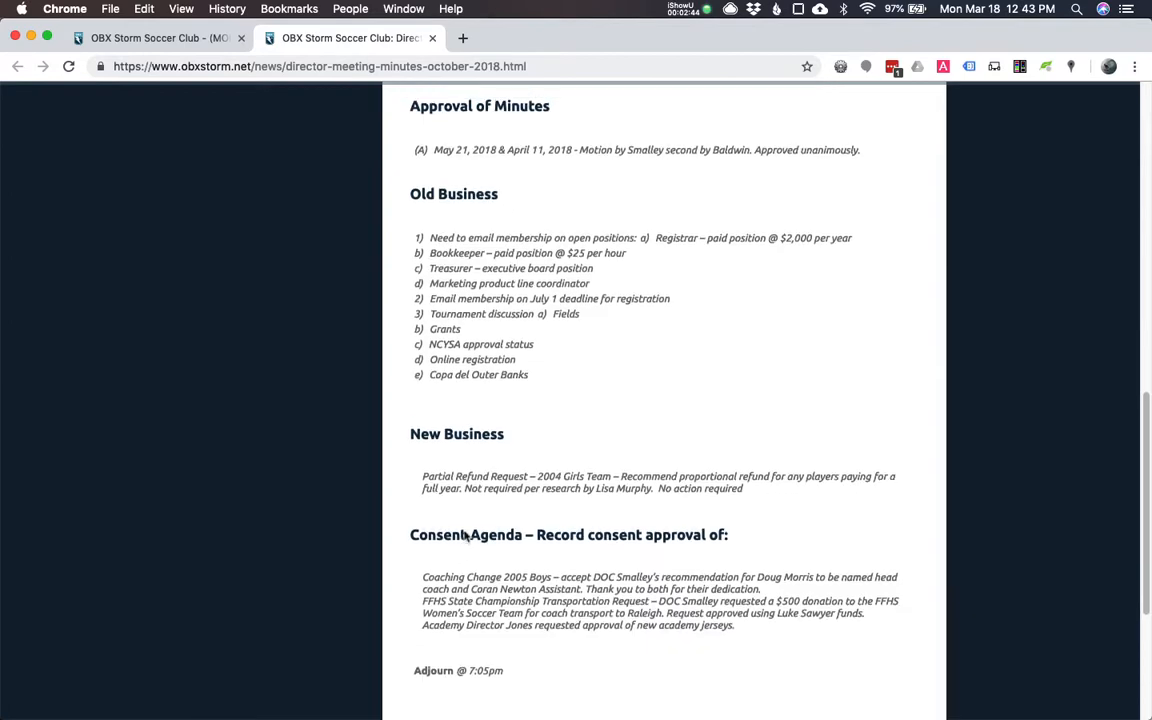
{"action": "scroll", "coordinate": [465, 527], "scroll_direction": "up", "scroll_amount": 10}
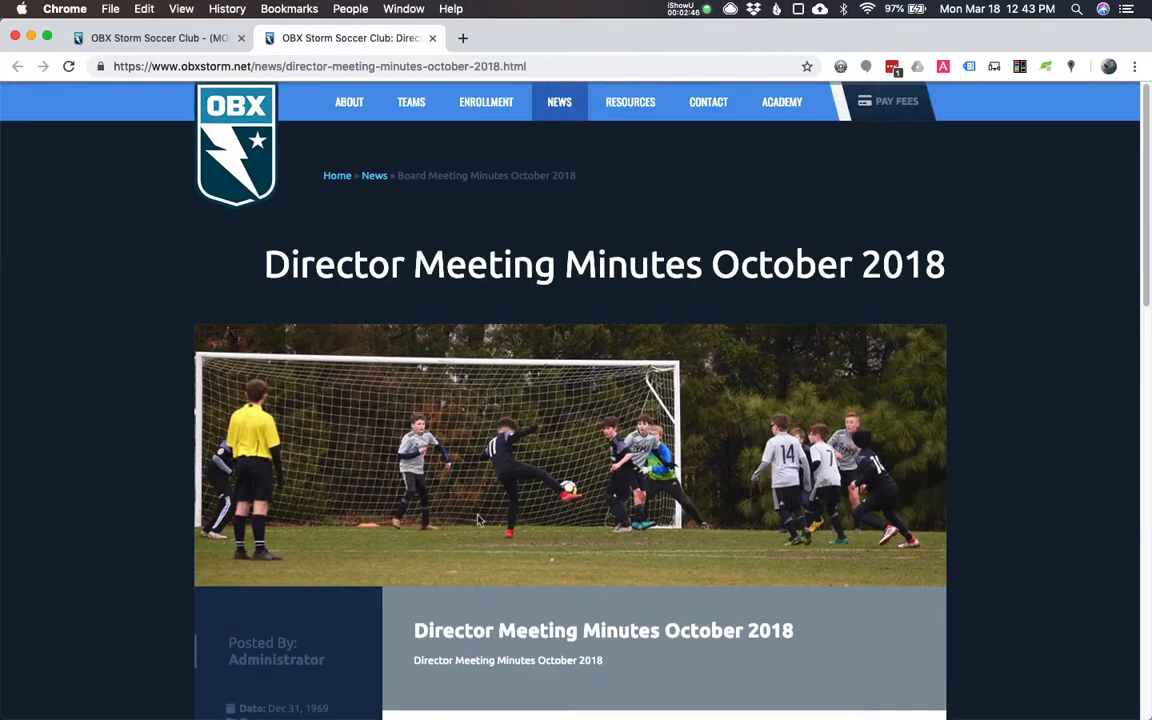
{"action": "left_click", "coordinate": [139, 40]}
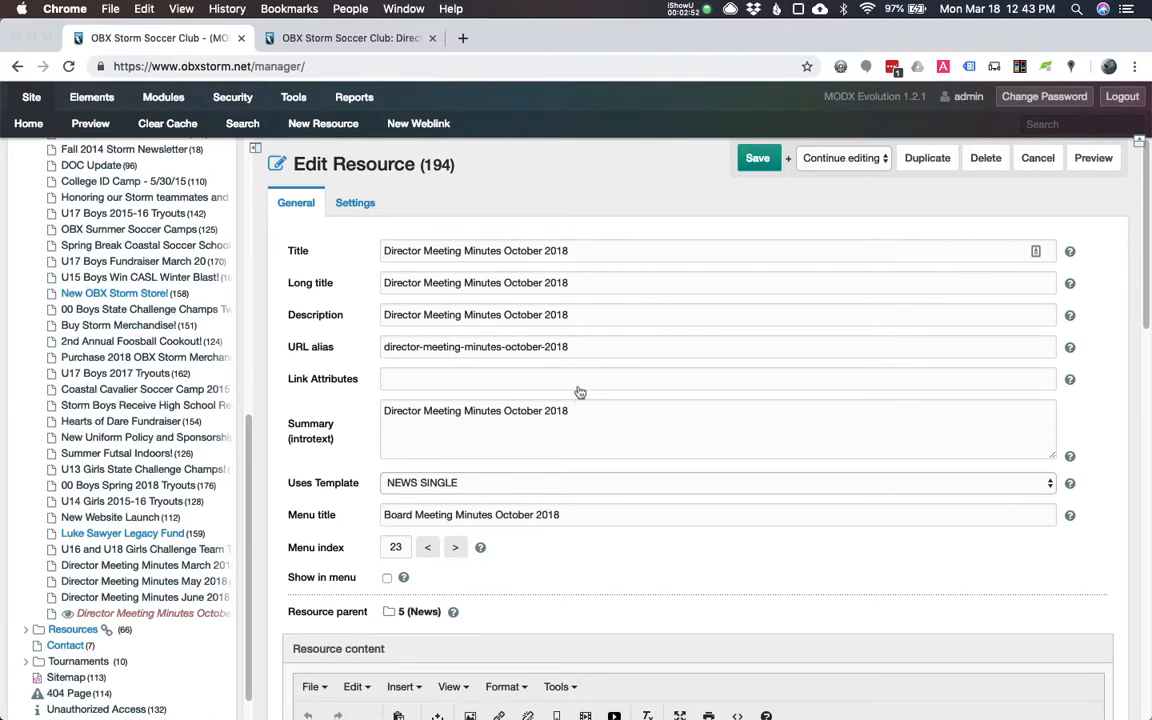
Switch to Word and copy the Minutes 10-29-18 text from the Call To Order heading through the Adjourn line
{"action": "key", "text": "super+Tab"}
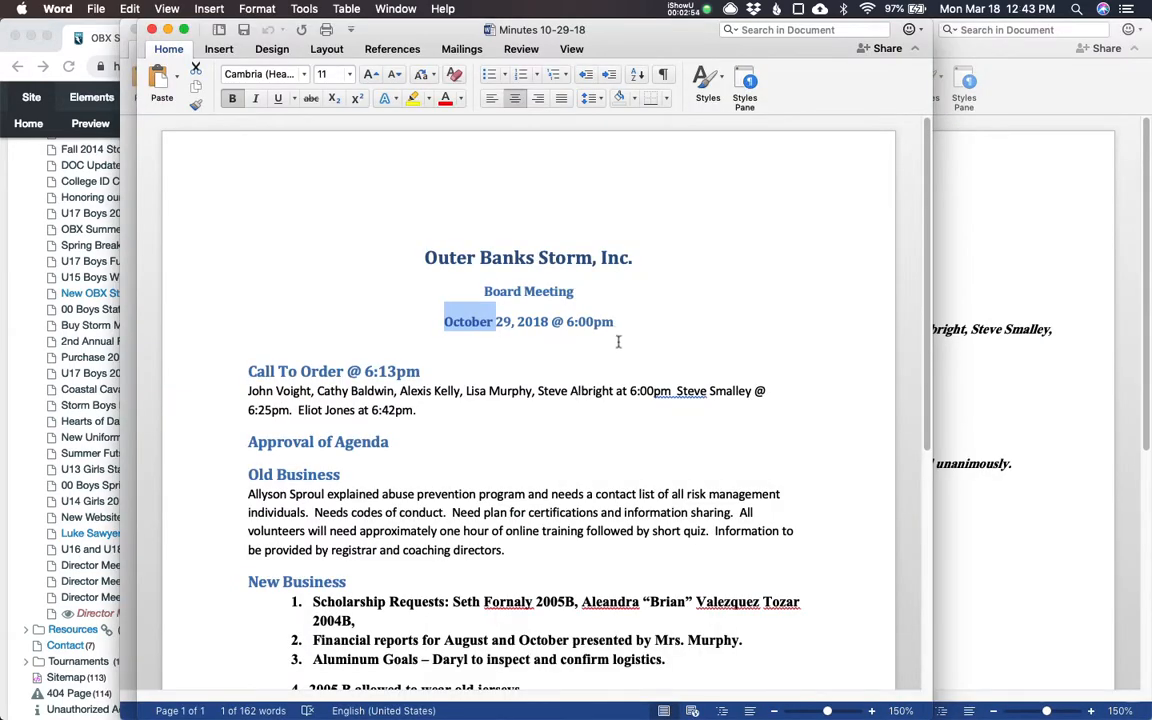
{"action": "left_click", "coordinate": [227, 339]}
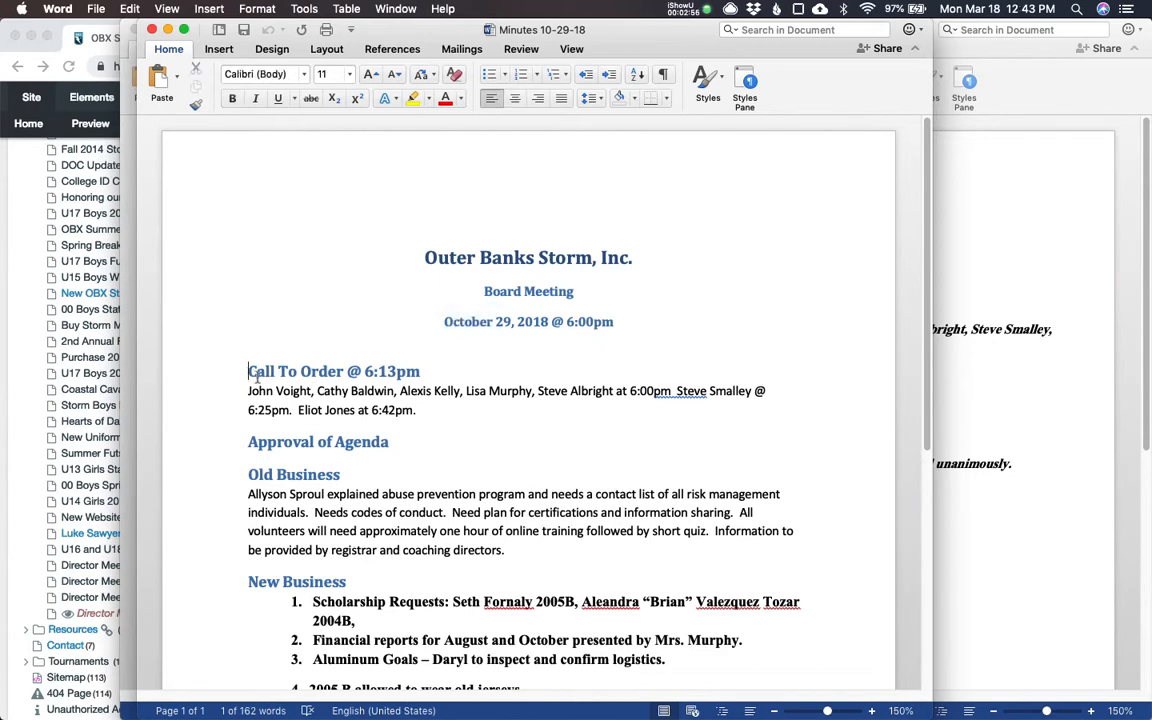
{"action": "scroll", "coordinate": [400, 460], "scroll_direction": "down", "scroll_amount": 10}
{"action": "left_click", "coordinate": [407, 445], "text": "shift"}
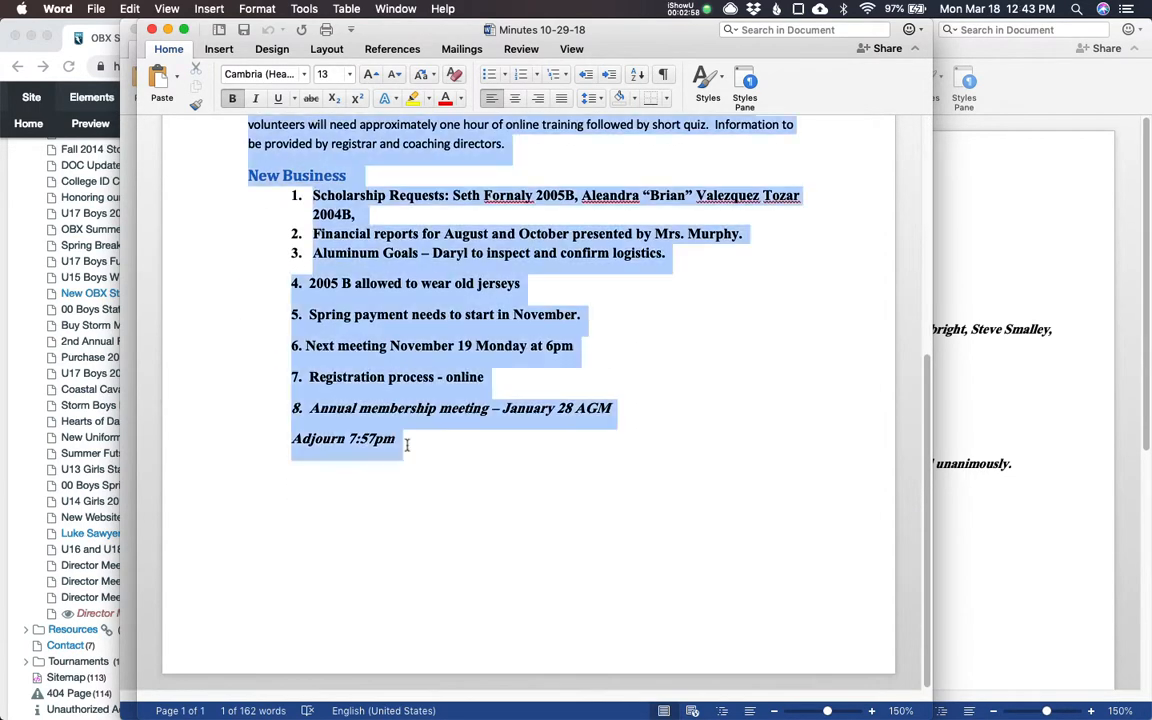
{"action": "key", "text": "super+c"}
{"action": "scroll", "coordinate": [418, 449], "scroll_direction": "up", "scroll_amount": 3}
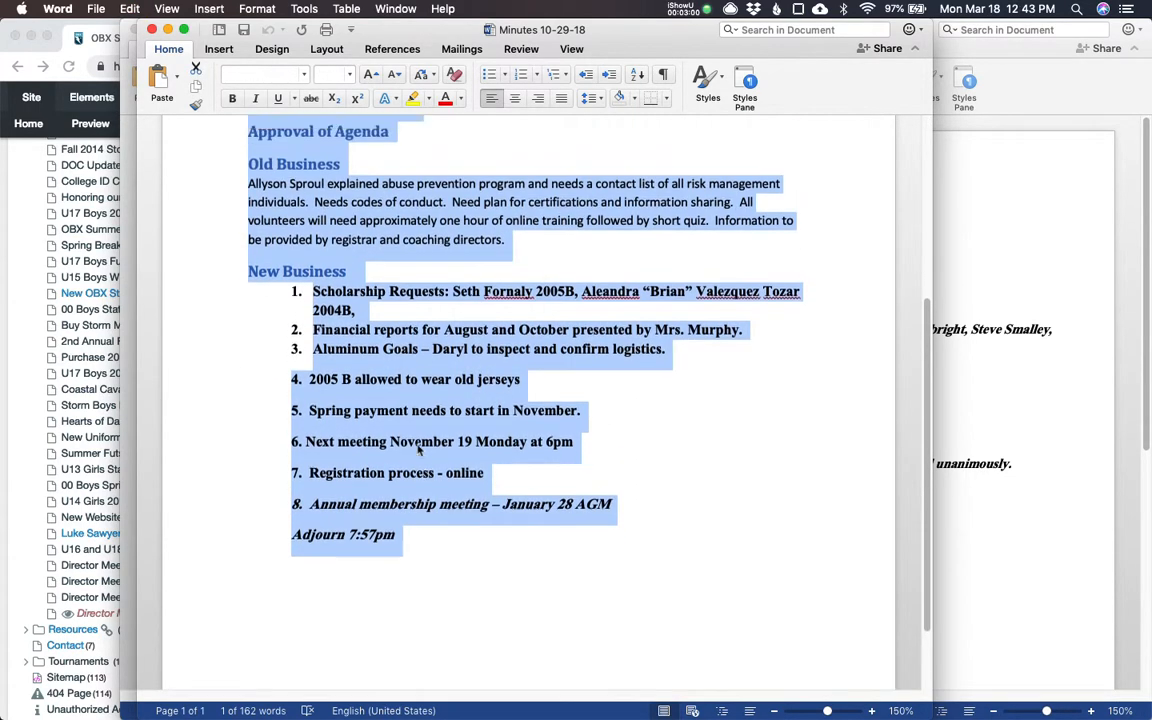
{"action": "scroll", "coordinate": [418, 449], "scroll_direction": "up", "scroll_amount": 2}
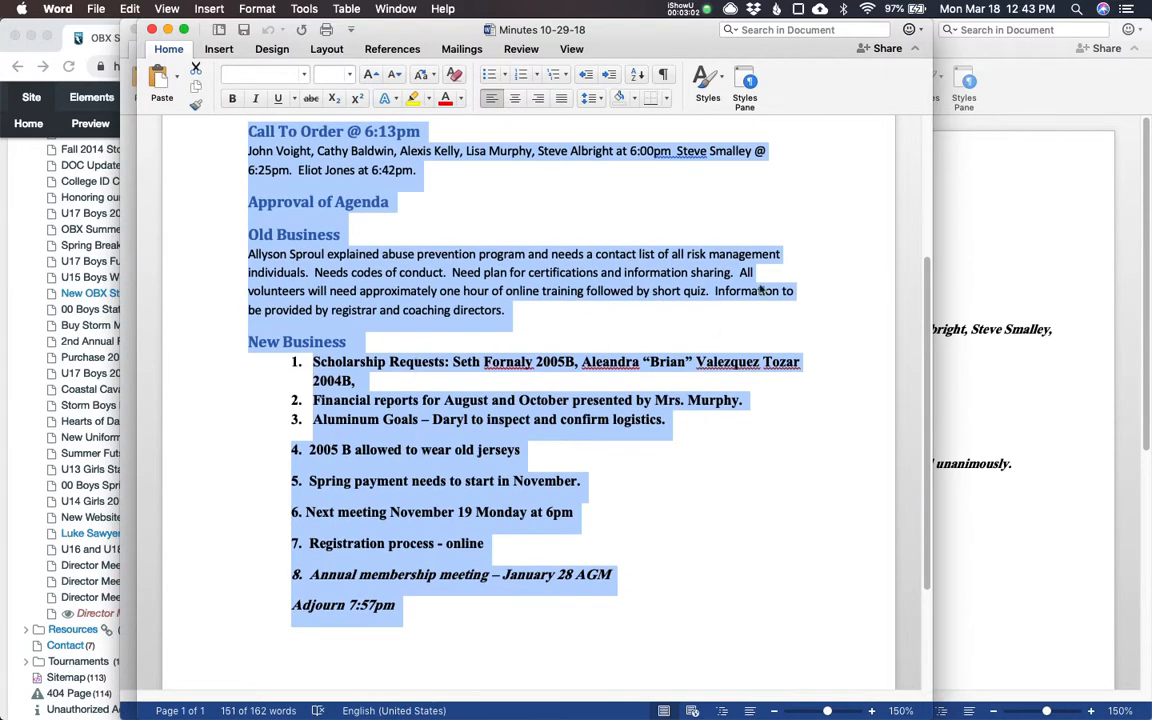
{"action": "scroll", "coordinate": [441, 276], "scroll_direction": "up", "scroll_amount": 4}
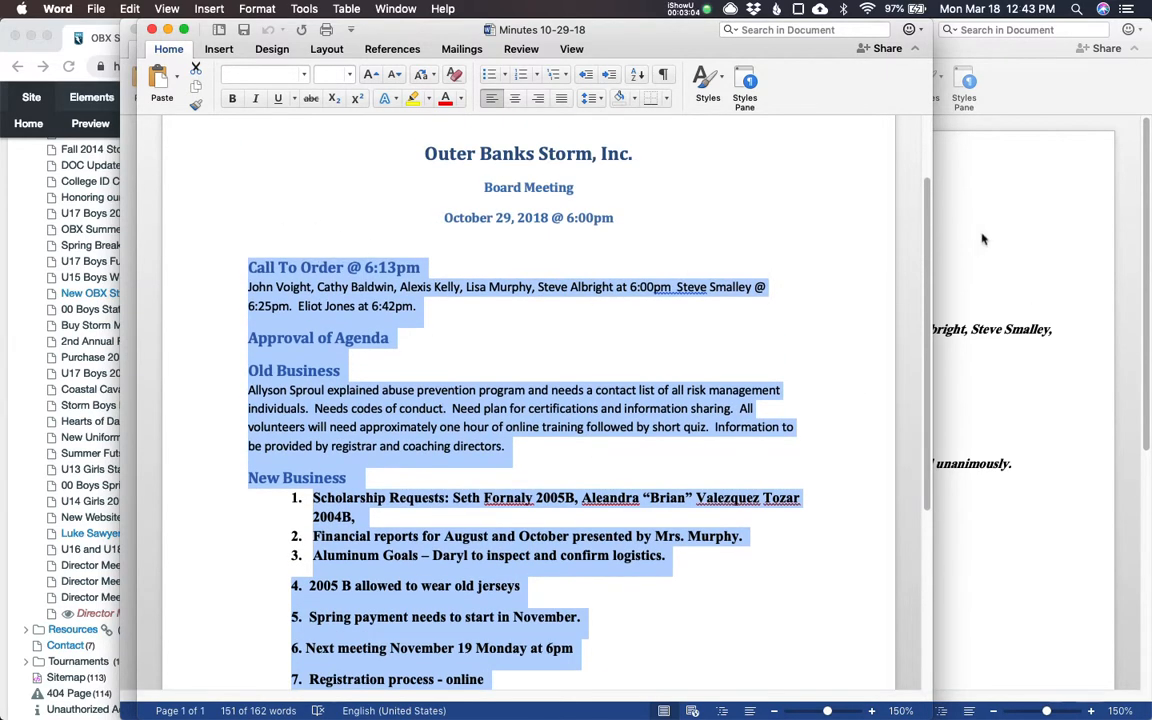
{"action": "left_click", "coordinate": [960, 215]}
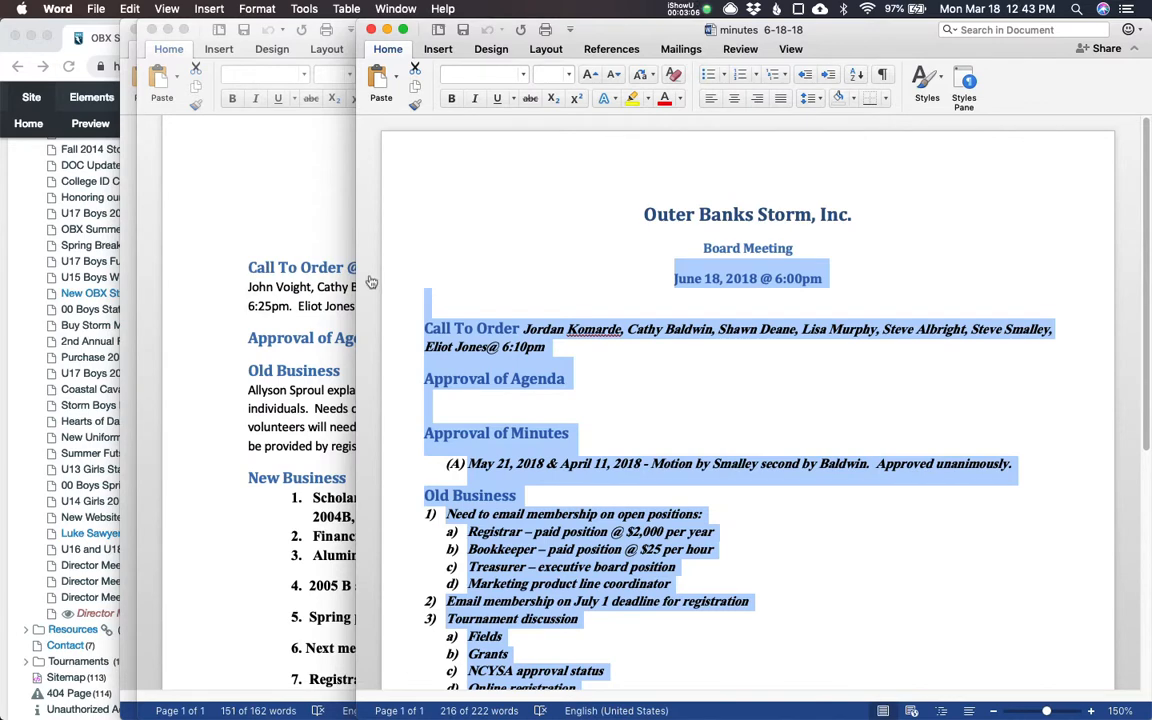
Return to Chrome and delete the old June minutes from the Call To Order line through the Adjourn line in the resource content
{"action": "key", "text": "super+Tab"}
{"action": "scroll", "coordinate": [453, 452], "scroll_direction": "down", "scroll_amount": 2}
{"action": "scroll", "coordinate": [597, 432], "scroll_direction": "down", "scroll_amount": 2}
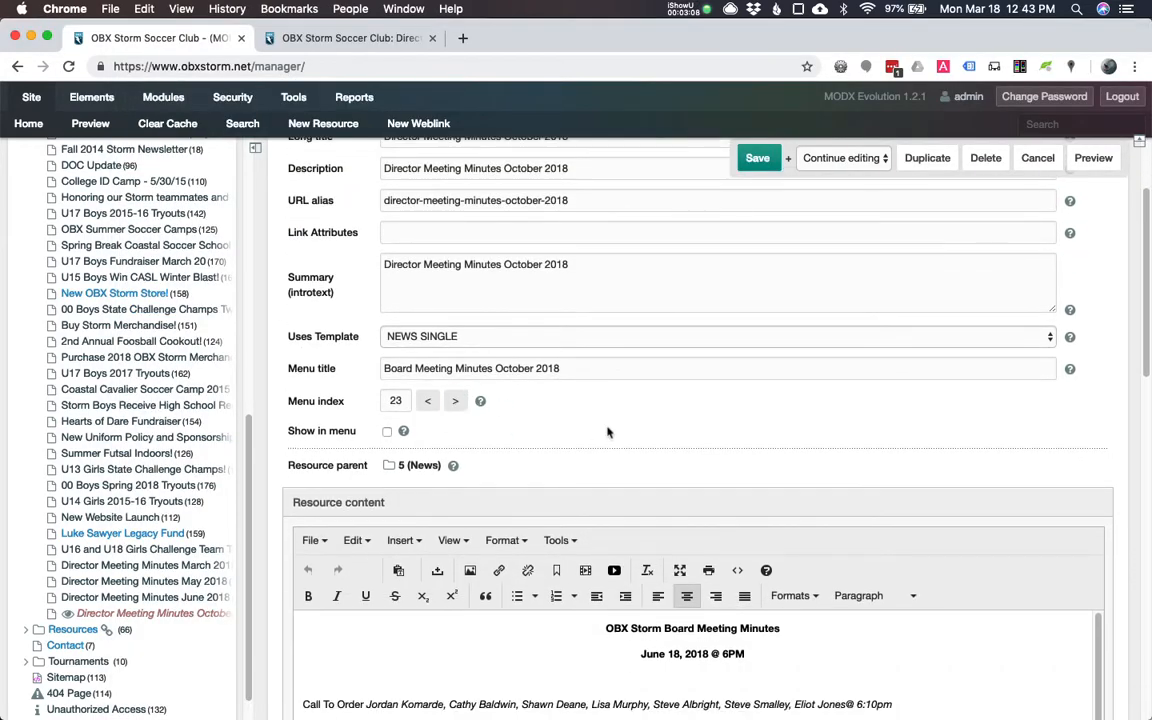
{"action": "scroll", "coordinate": [638, 428], "scroll_direction": "down", "scroll_amount": 4}
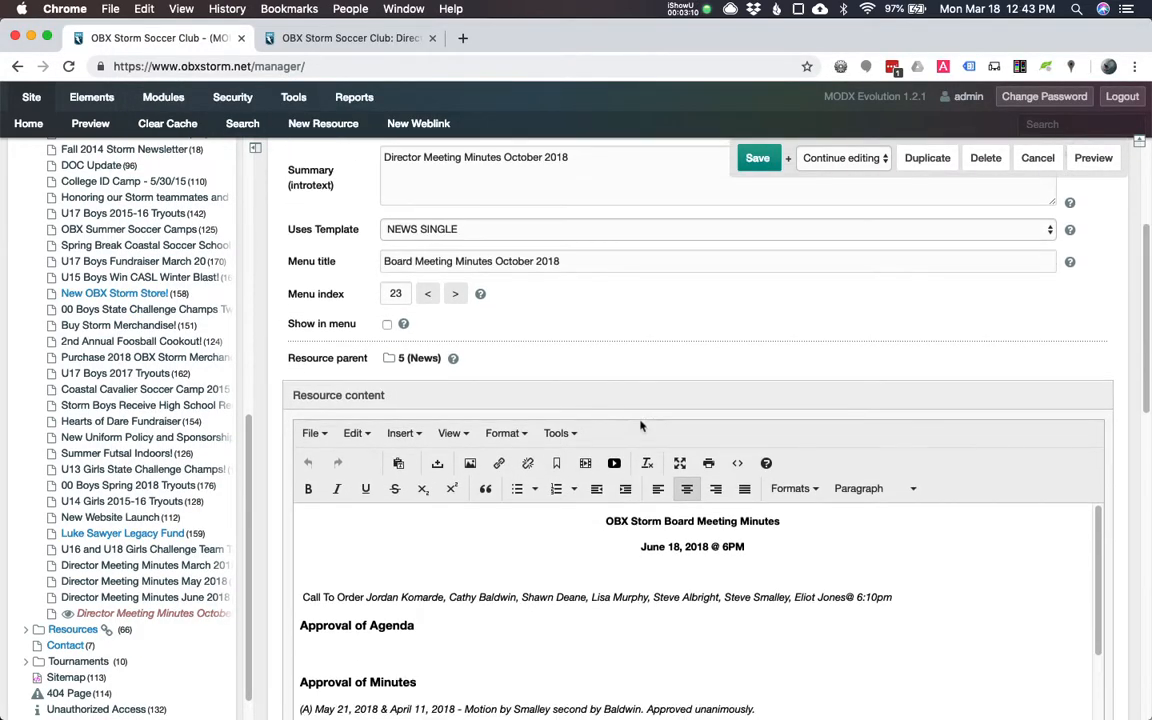
{"action": "scroll", "coordinate": [356, 501], "scroll_direction": "down", "scroll_amount": 1}
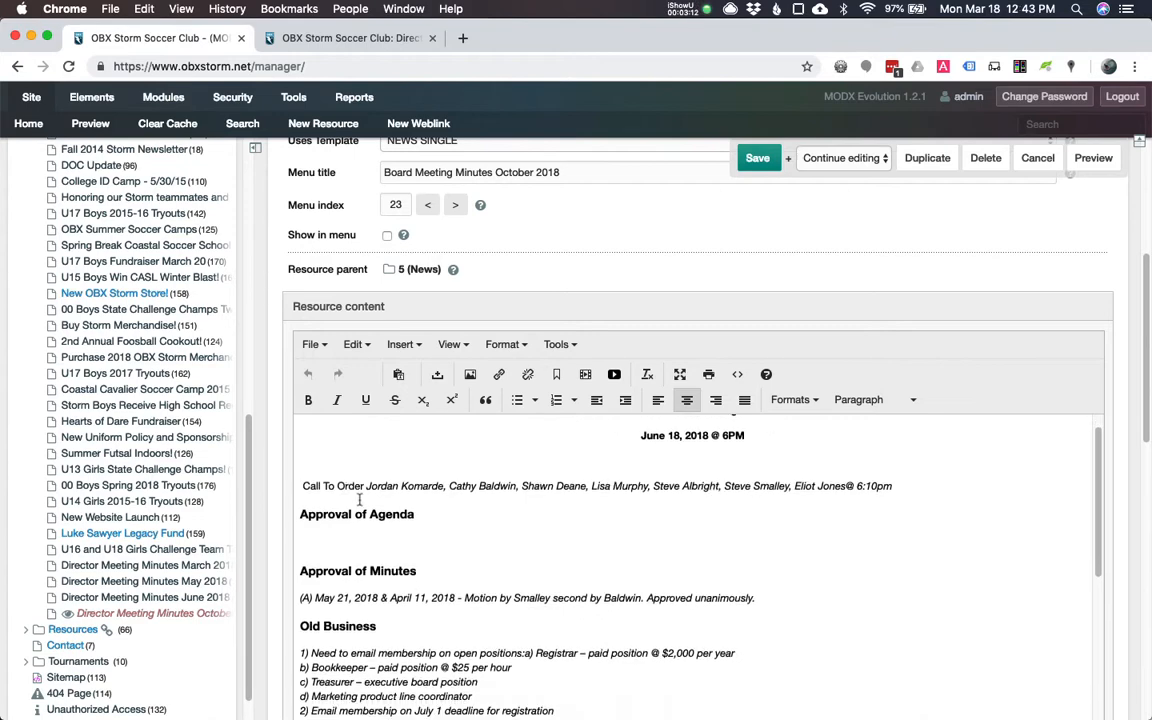
{"action": "left_click", "coordinate": [301, 487]}
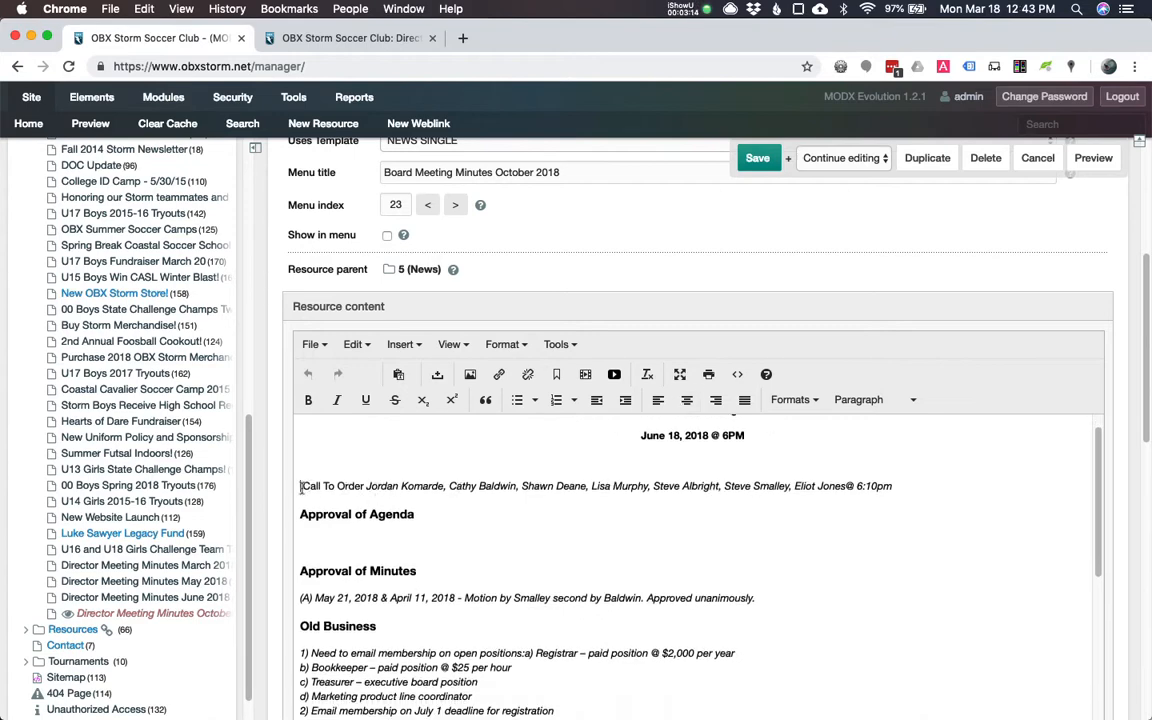
{"action": "scroll", "coordinate": [352, 500], "scroll_direction": "down", "scroll_amount": 10}
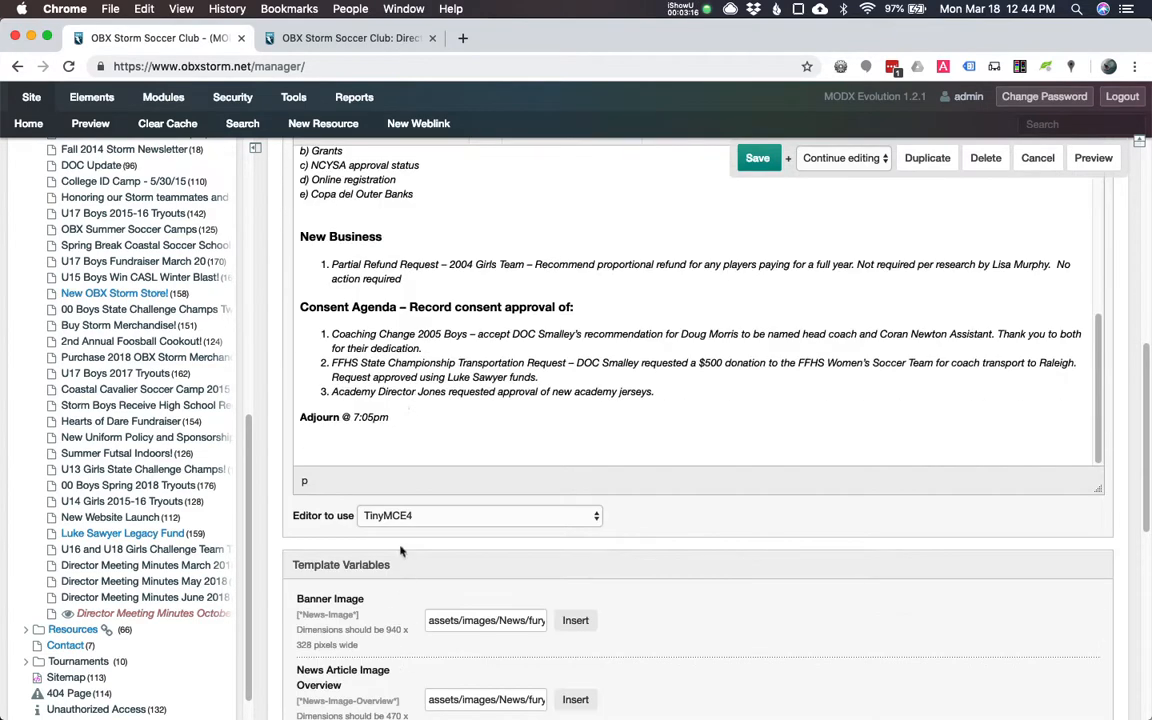
{"action": "left_click", "coordinate": [409, 419], "text": "shift"}
{"action": "scroll", "coordinate": [576, 432], "scroll_direction": "up", "scroll_amount": 10}
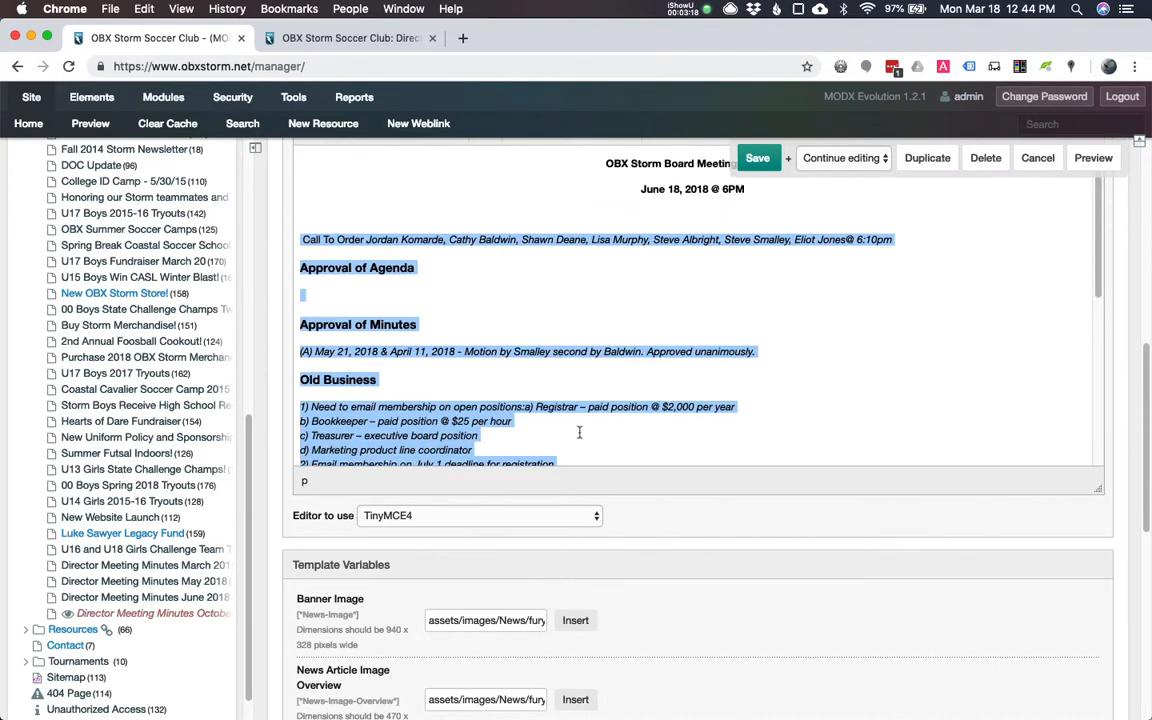
{"action": "key", "text": "BackSpace"}
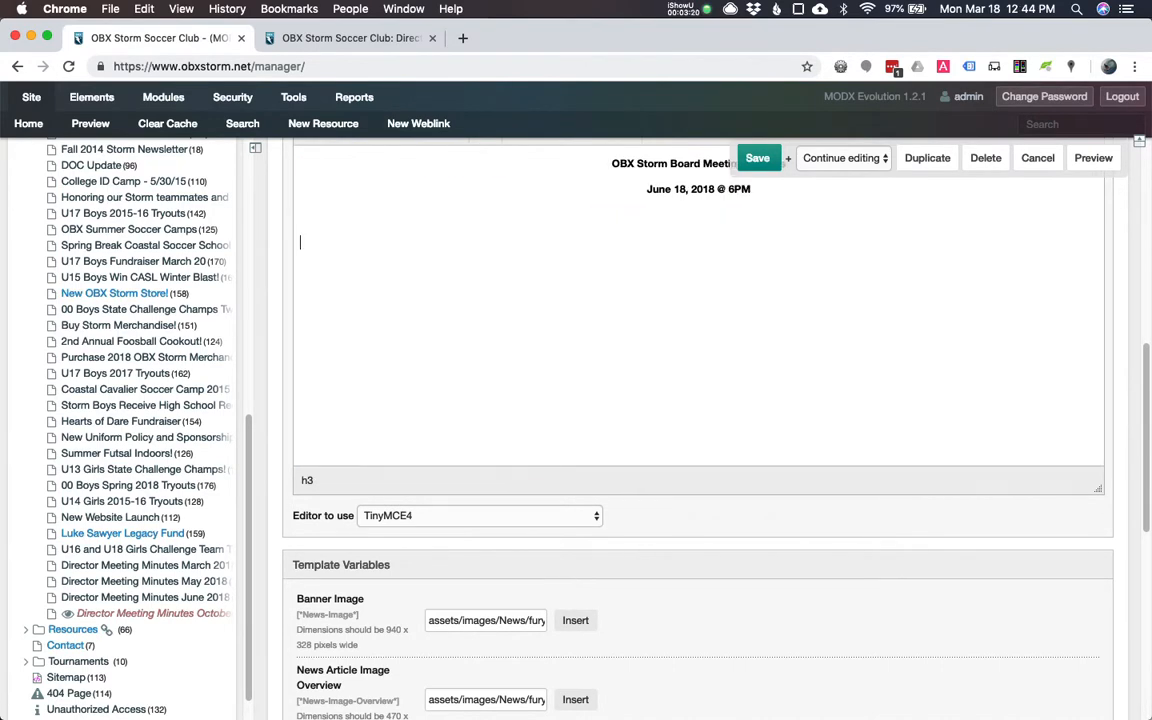
Paste the copied October minutes below the date line in the resource content
{"action": "right_click", "coordinate": [280, 222]}
{"action": "key", "text": "Escape"}
{"action": "key", "text": "ctrl+v"}
{"action": "scroll", "coordinate": [430, 330], "scroll_direction": "up", "scroll_amount": 5}
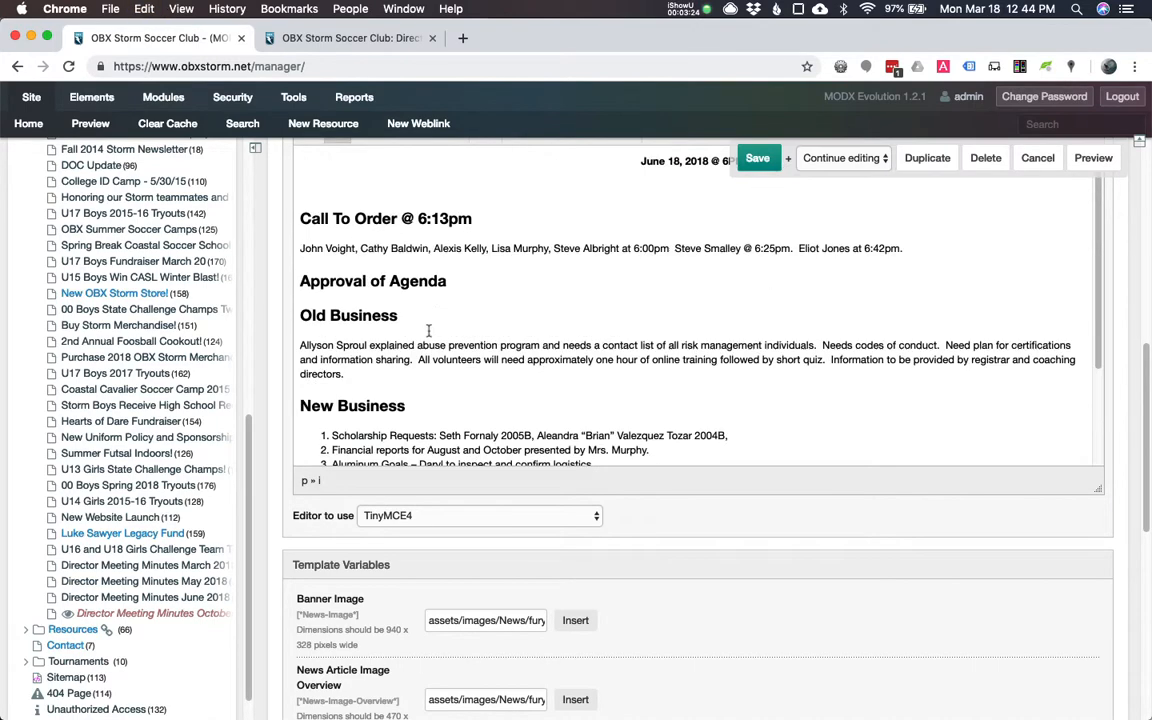
Copy the date line "October 29, 2018 @ 6:00pm" from the Minutes 10-29-18 document in Word
{"action": "scroll", "coordinate": [440, 334], "scroll_direction": "up", "scroll_amount": 1}
{"action": "double_click", "coordinate": [652, 208]}
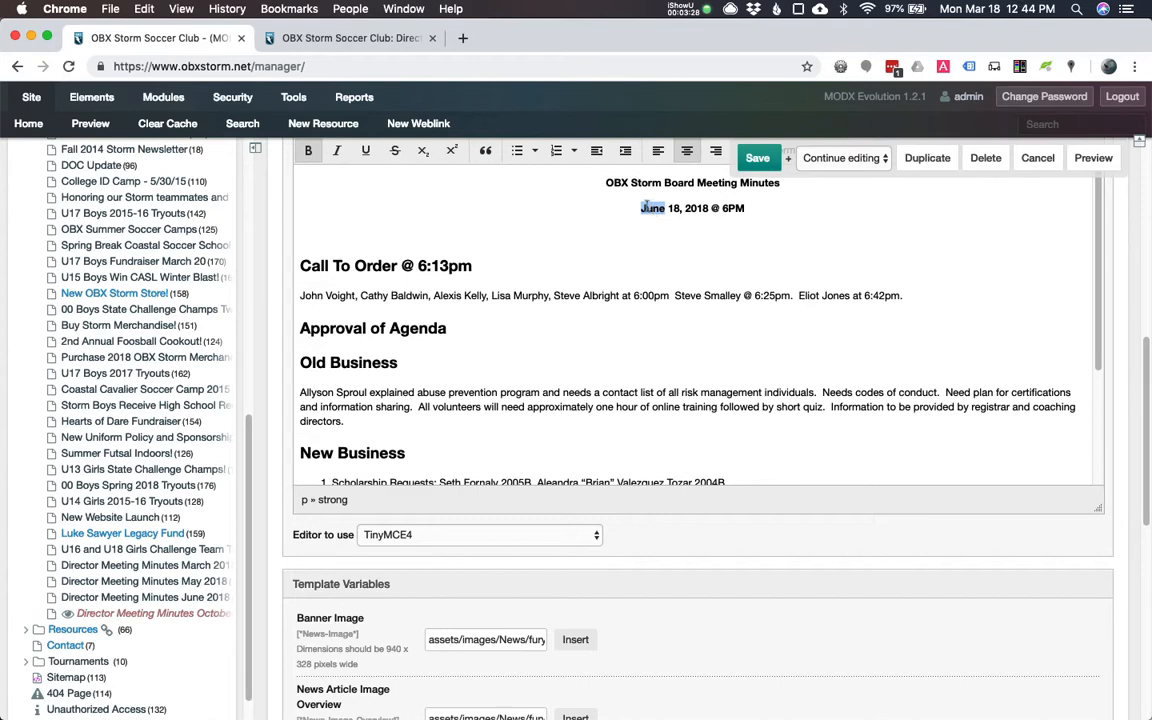
{"action": "key", "text": "super+Tab"}
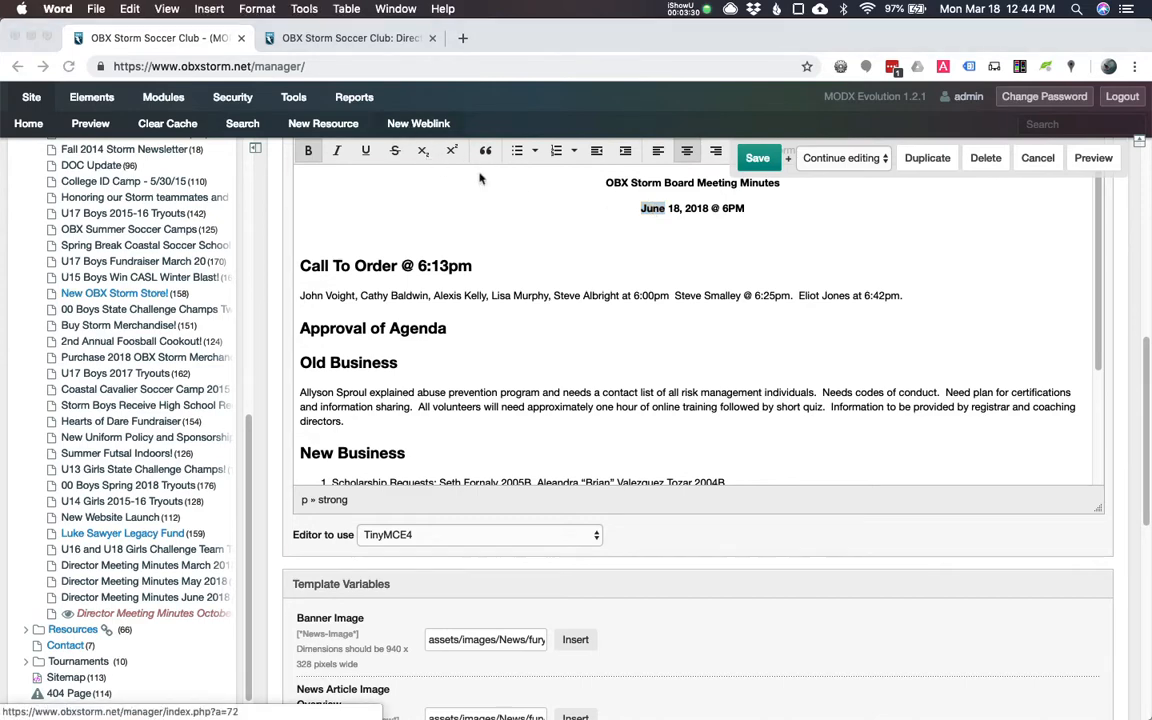
{"action": "left_click", "coordinate": [718, 282]}
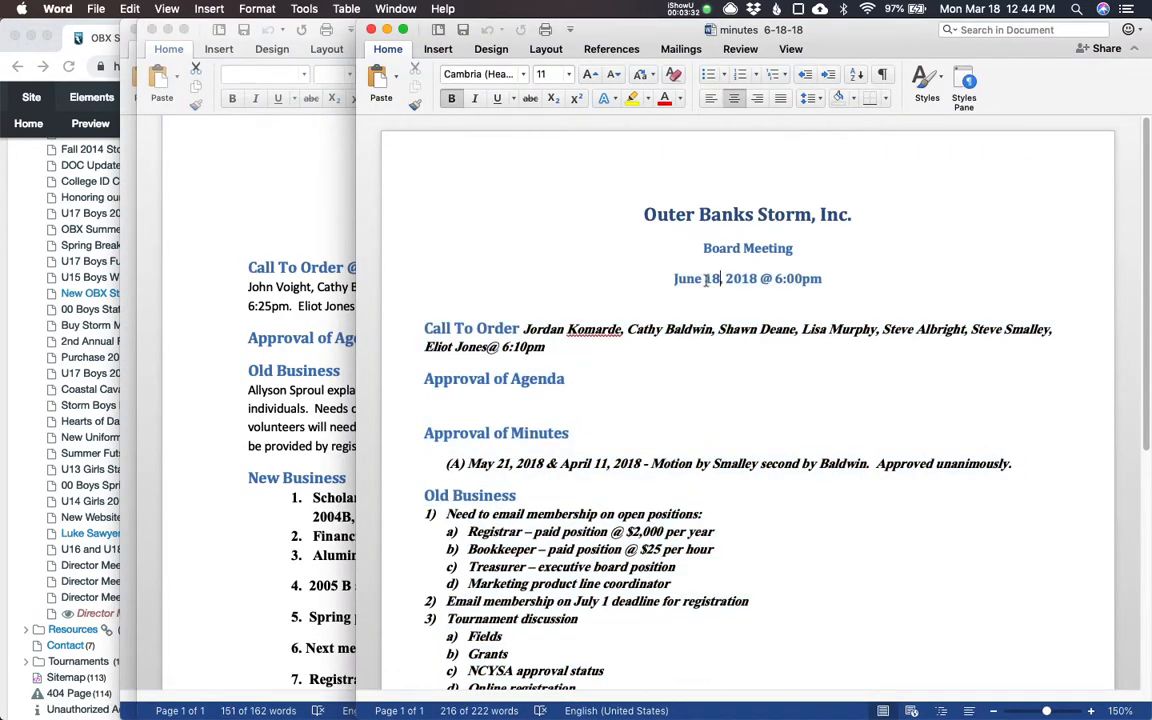
{"action": "left_click", "coordinate": [354, 265]}
{"action": "left_click", "coordinate": [429, 221]}
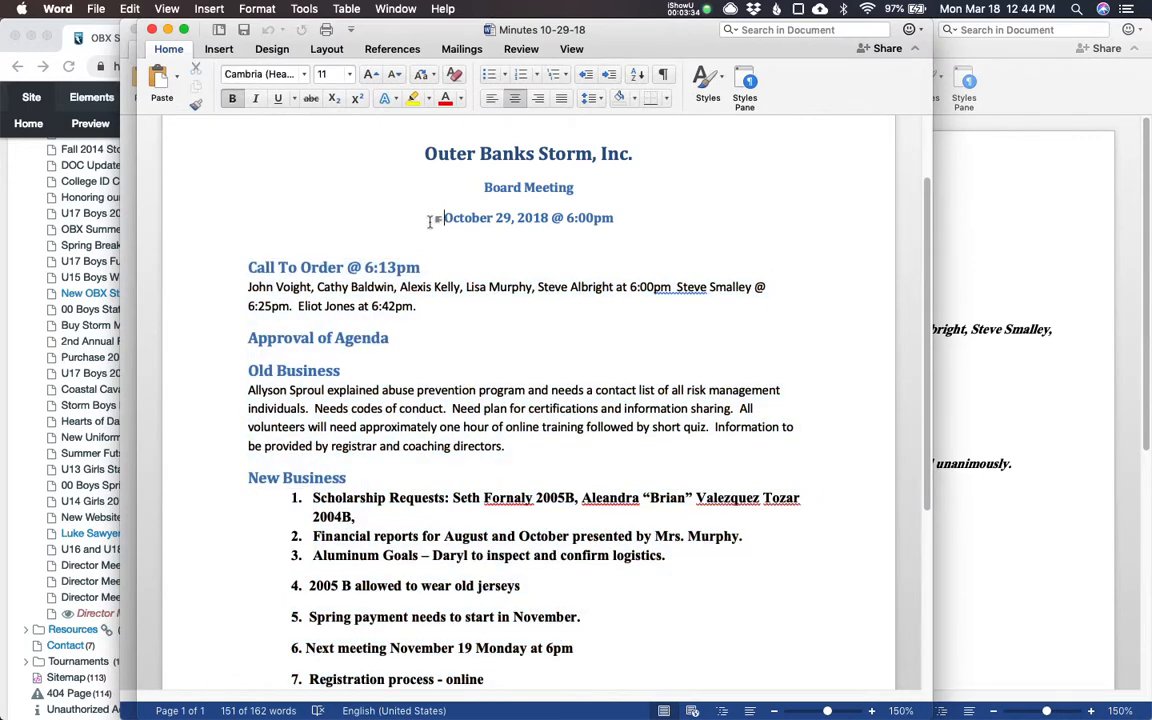
{"action": "left_click", "coordinate": [612, 219], "text": "shift"}
{"action": "key", "text": "super+c"}
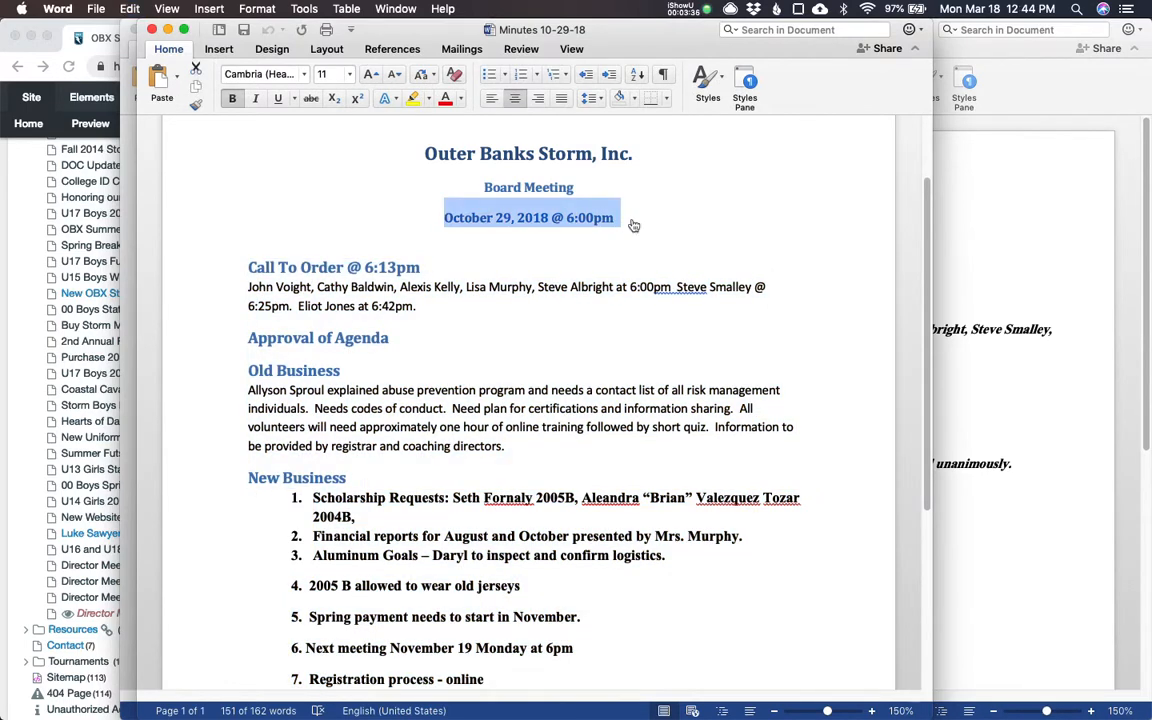
Back in Chrome, replace the June date line in the resource content with "October 29, 2018 @ 6:00pm"
{"action": "key", "text": "super+Tab"}
{"action": "left_click", "coordinate": [754, 207]}
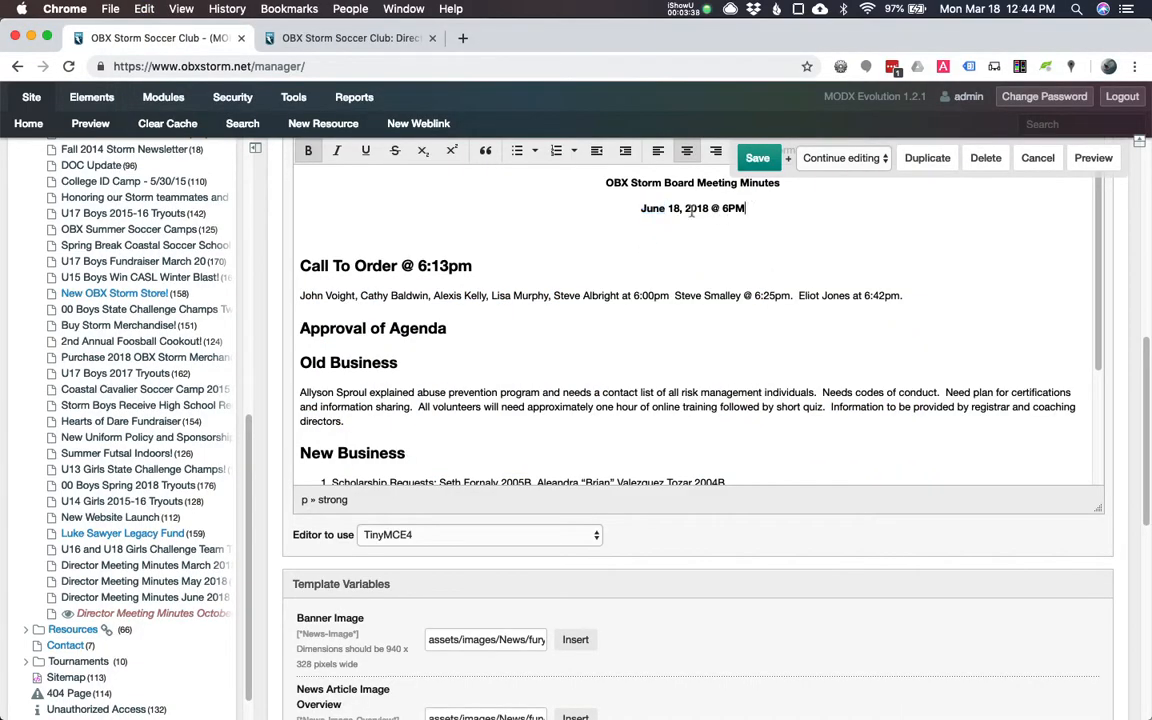
{"action": "left_click", "coordinate": [640, 210], "text": "shift"}
{"action": "key", "text": "super+v"}
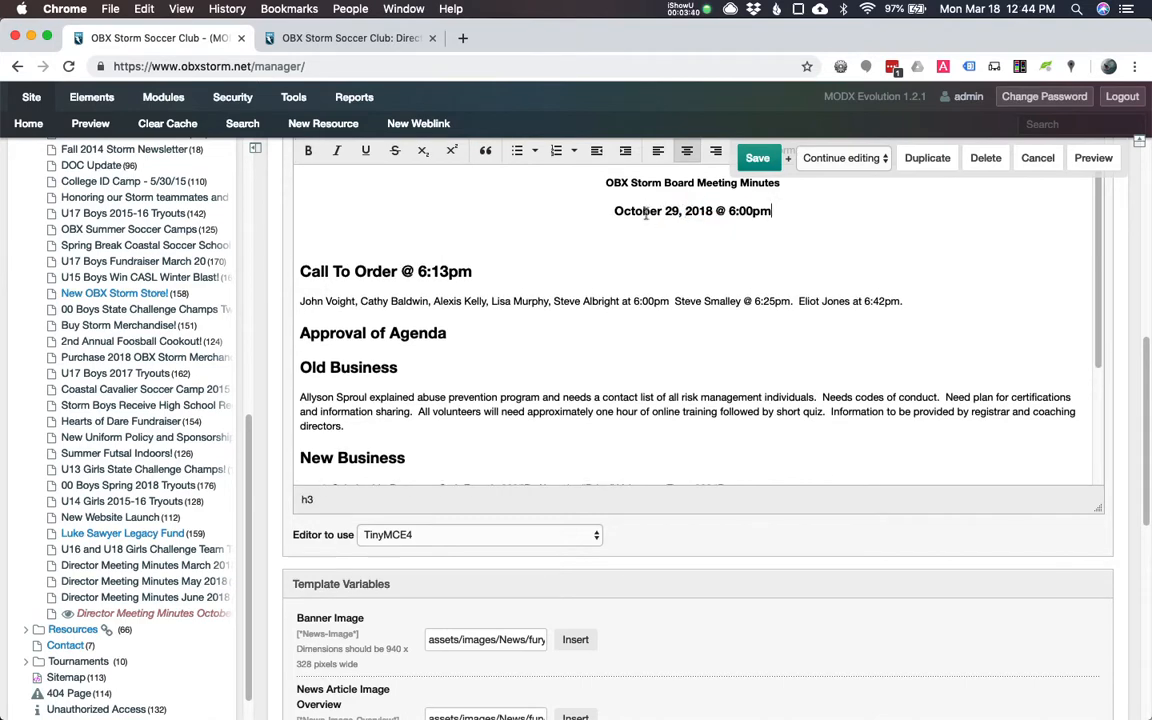
Try the Header 2 format on the October date line, and set it back to Header 3
{"action": "left_click_drag", "start_coordinate": [614, 210], "coordinate": [771, 211]}
{"action": "scroll", "coordinate": [711, 239], "scroll_direction": "up", "scroll_amount": 3}
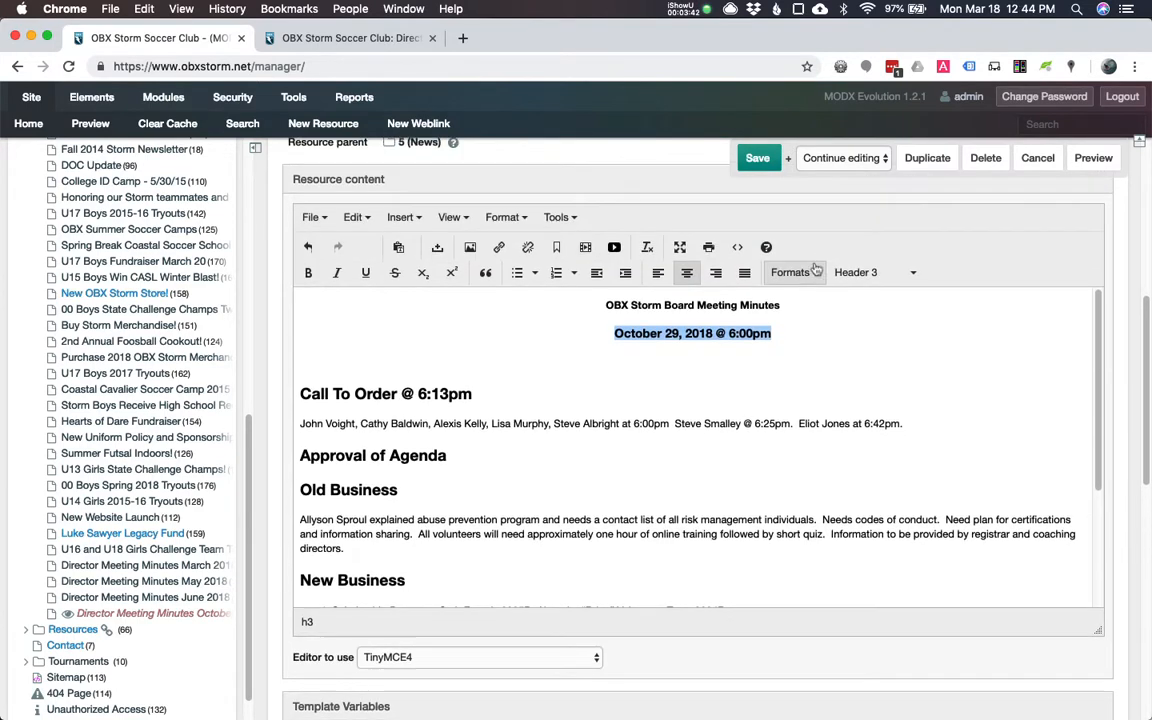
{"action": "left_click", "coordinate": [868, 275]}
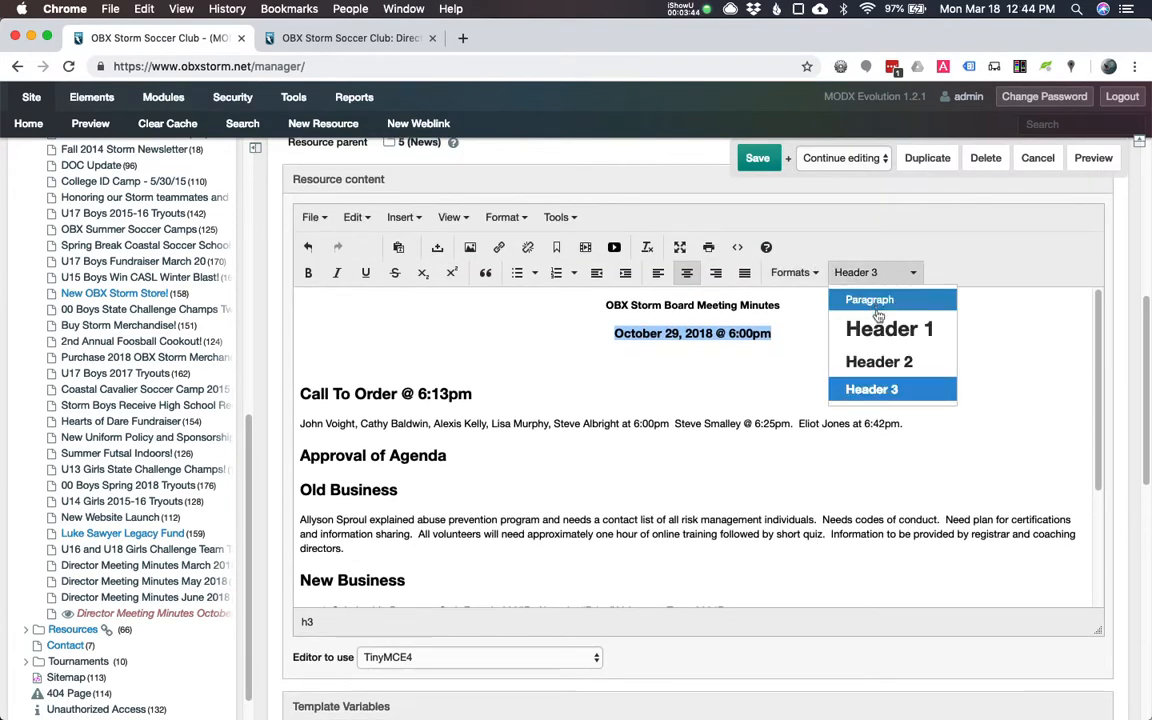
{"action": "left_click", "coordinate": [880, 362]}
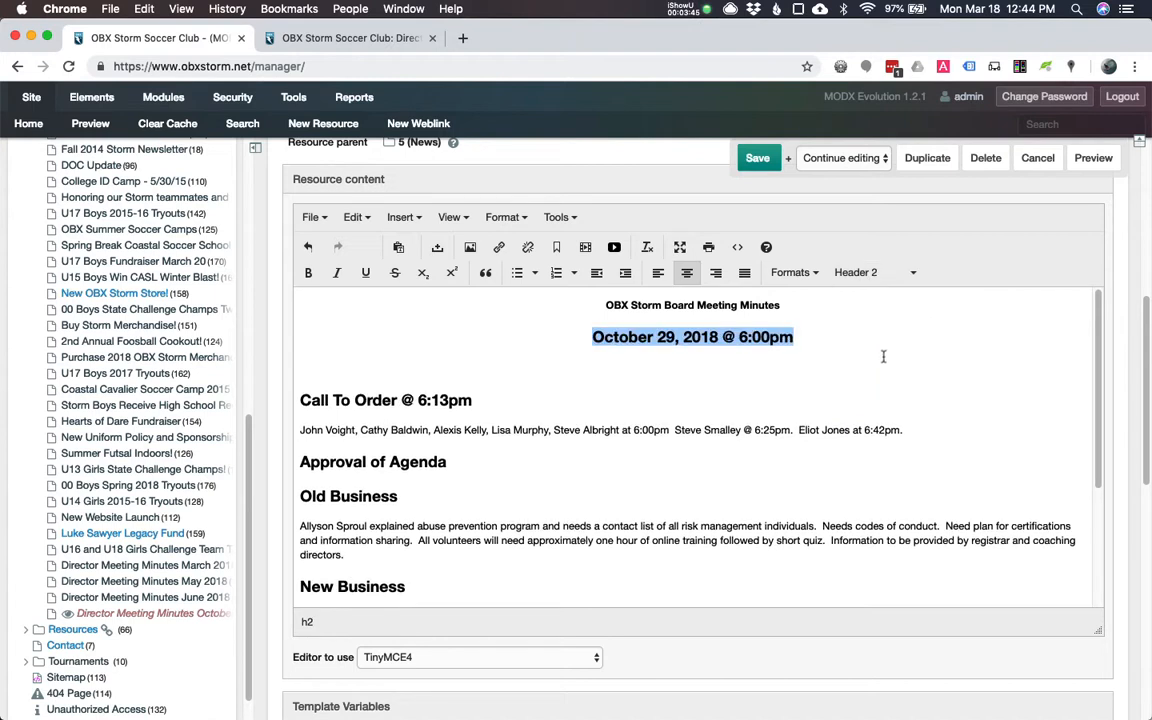
{"action": "left_click", "coordinate": [864, 281]}
{"action": "left_click", "coordinate": [879, 386]}
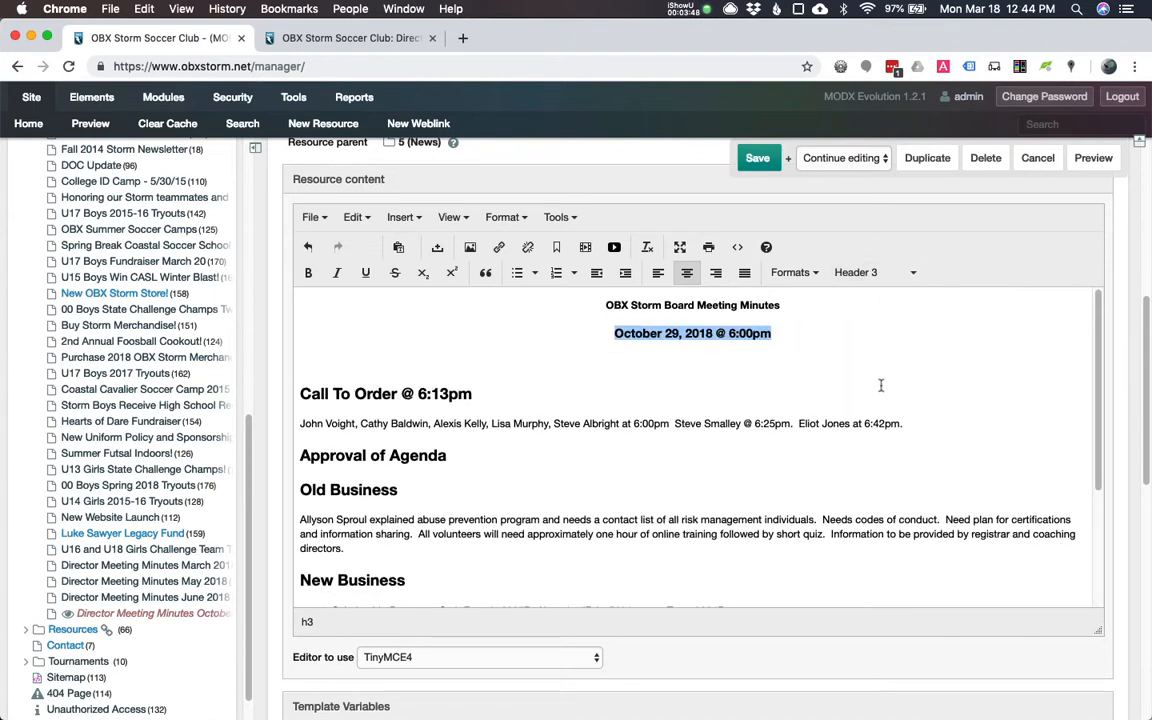
{"action": "left_click", "coordinate": [763, 362]}
Format the Call To Order, Approval of Agenda and Old Business headings as Header 3
{"action": "left_click_drag", "start_coordinate": [484, 393], "coordinate": [277, 393]}
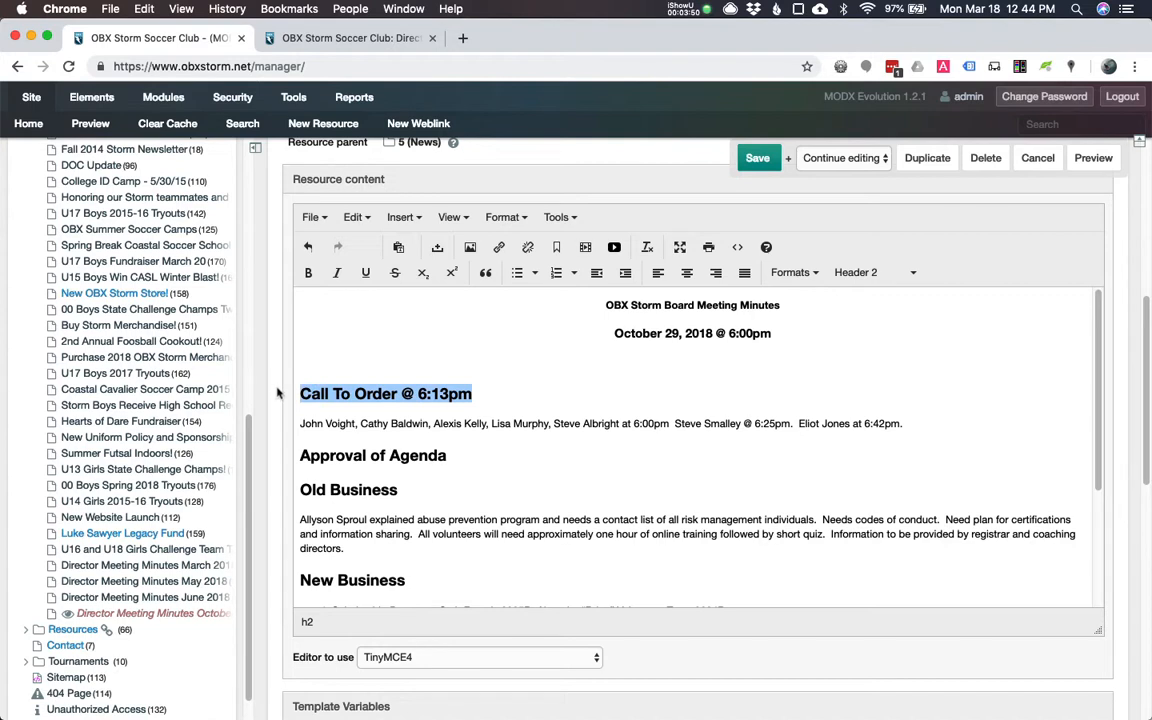
{"action": "left_click", "coordinate": [870, 274]}
{"action": "left_click", "coordinate": [871, 387]}
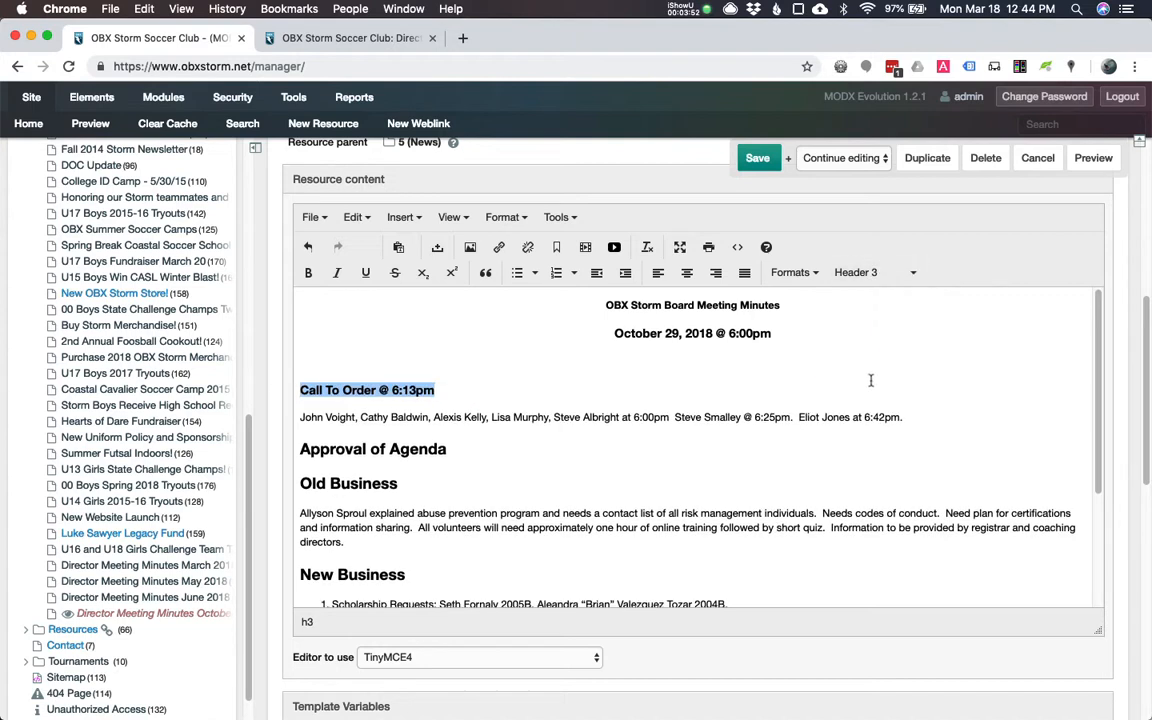
{"action": "left_click_drag", "start_coordinate": [460, 449], "coordinate": [267, 450]}
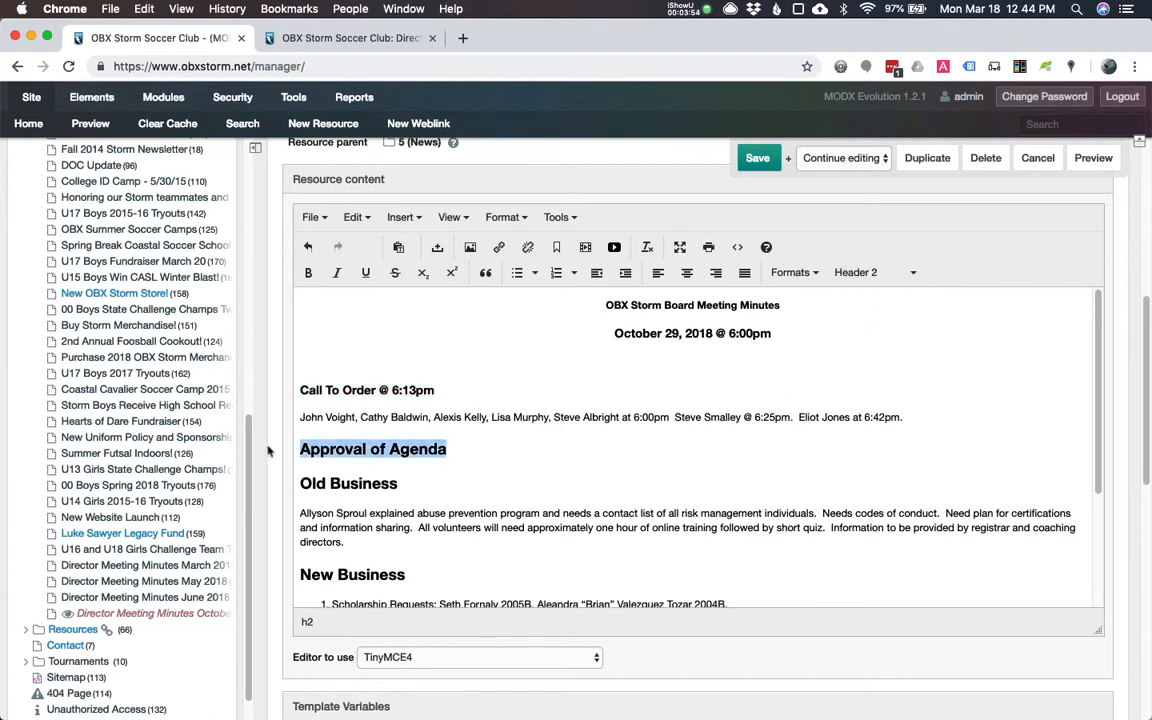
{"action": "left_click", "coordinate": [872, 272]}
{"action": "left_click", "coordinate": [871, 389]}
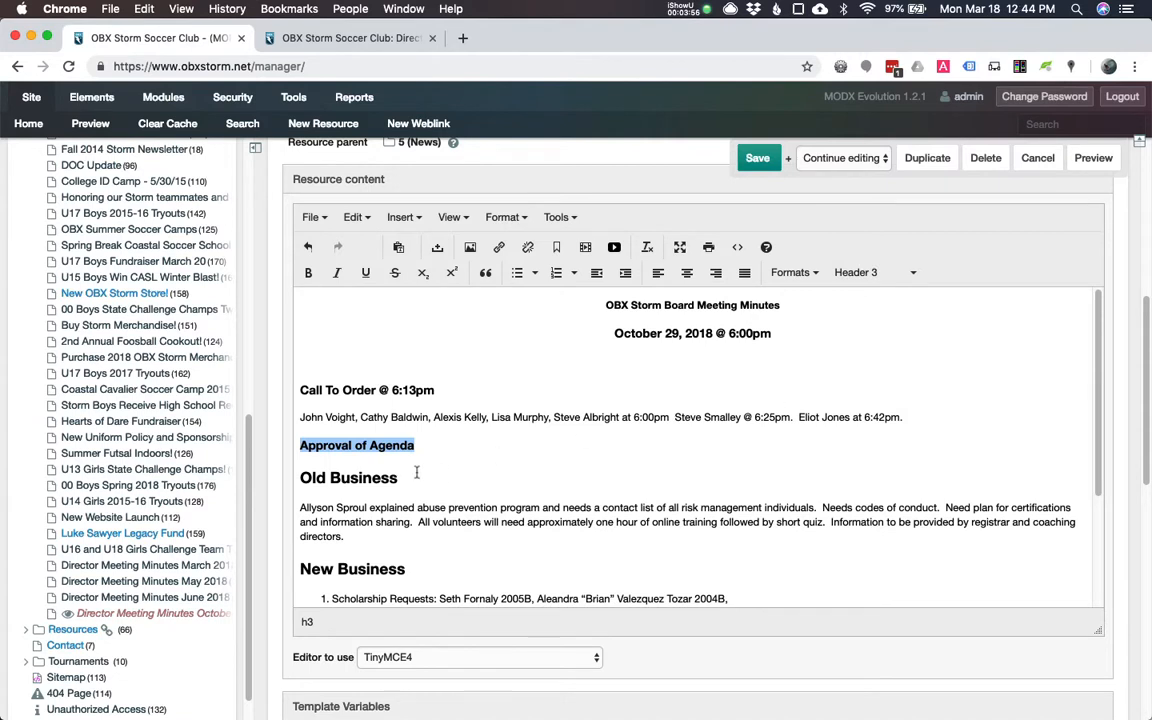
{"action": "left_click_drag", "start_coordinate": [417, 475], "coordinate": [296, 479]}
{"action": "left_click", "coordinate": [872, 272]}
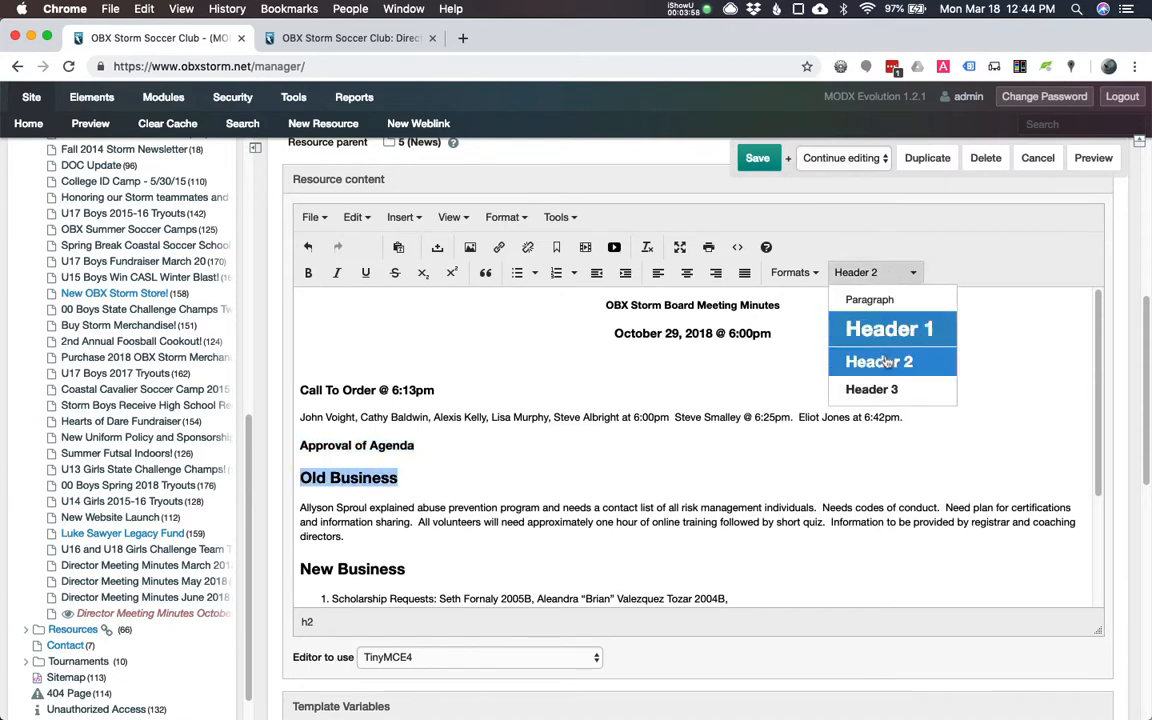
{"action": "left_click", "coordinate": [871, 389]}
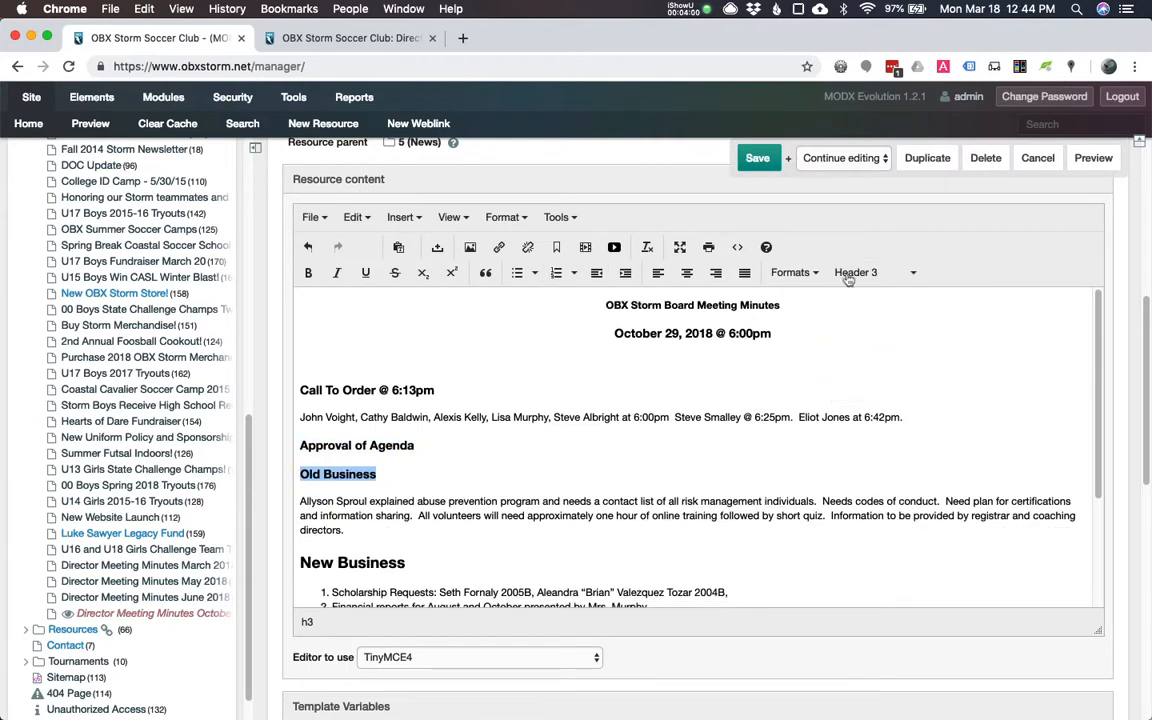
Format the New Business heading in the resource content as Header 3
{"action": "left_click_drag", "start_coordinate": [417, 562], "coordinate": [320, 546]}
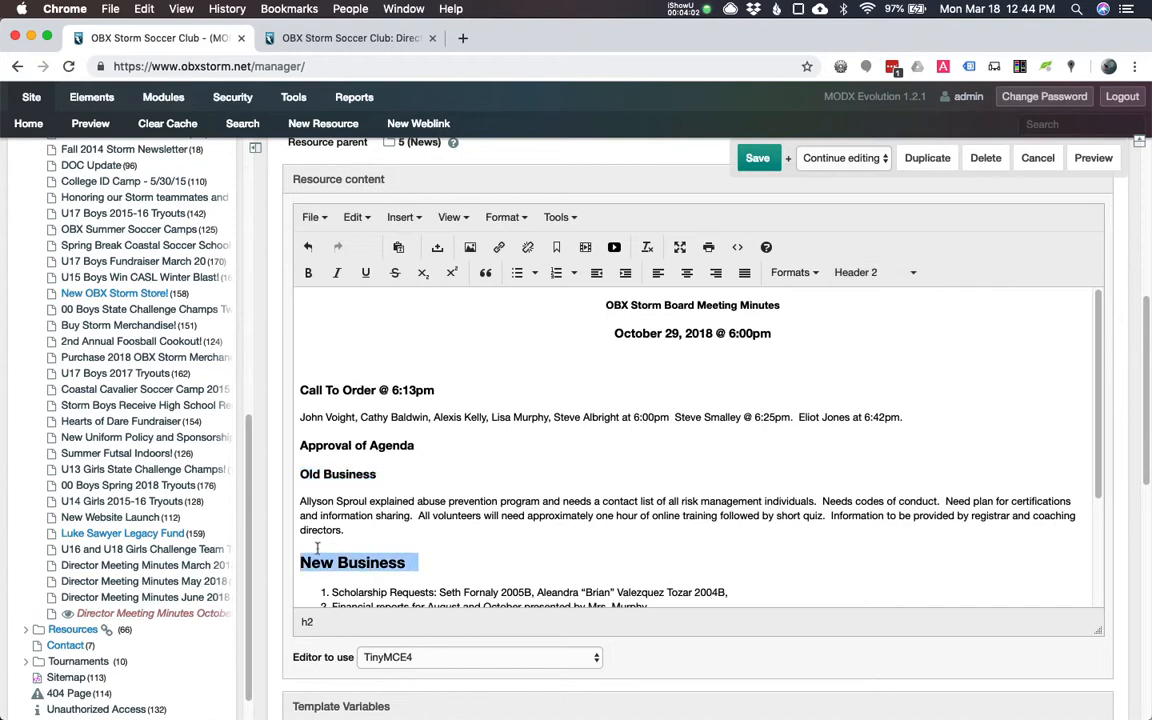
{"action": "left_click", "coordinate": [872, 272]}
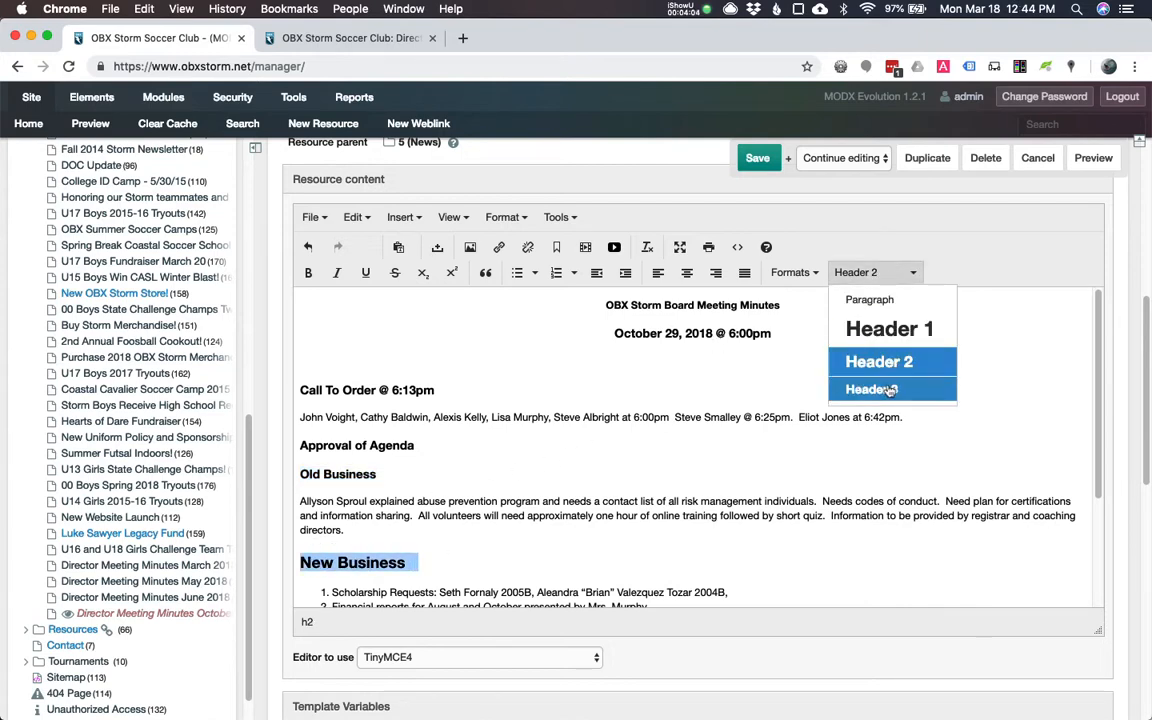
{"action": "left_click", "coordinate": [871, 389]}
Make the "Adjourn 7:57pm" line at the end of the content bold and save the resource
{"action": "scroll", "coordinate": [606, 461], "scroll_direction": "down", "scroll_amount": 5}
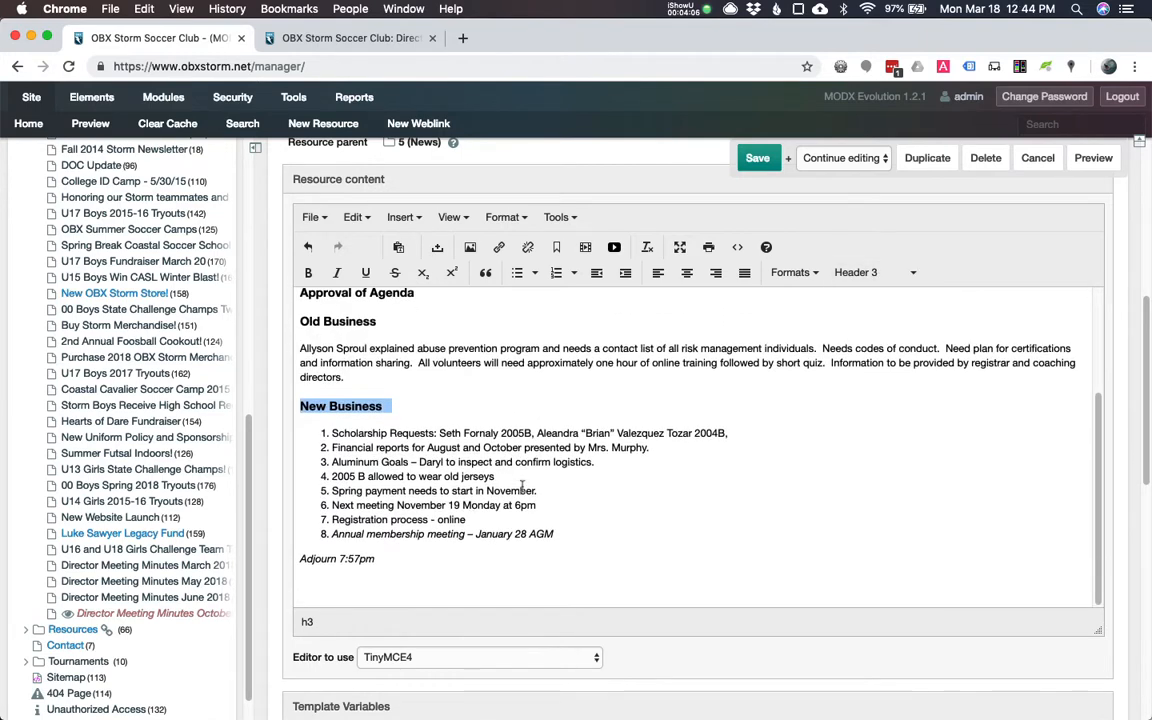
{"action": "left_click_drag", "start_coordinate": [403, 559], "coordinate": [298, 561]}
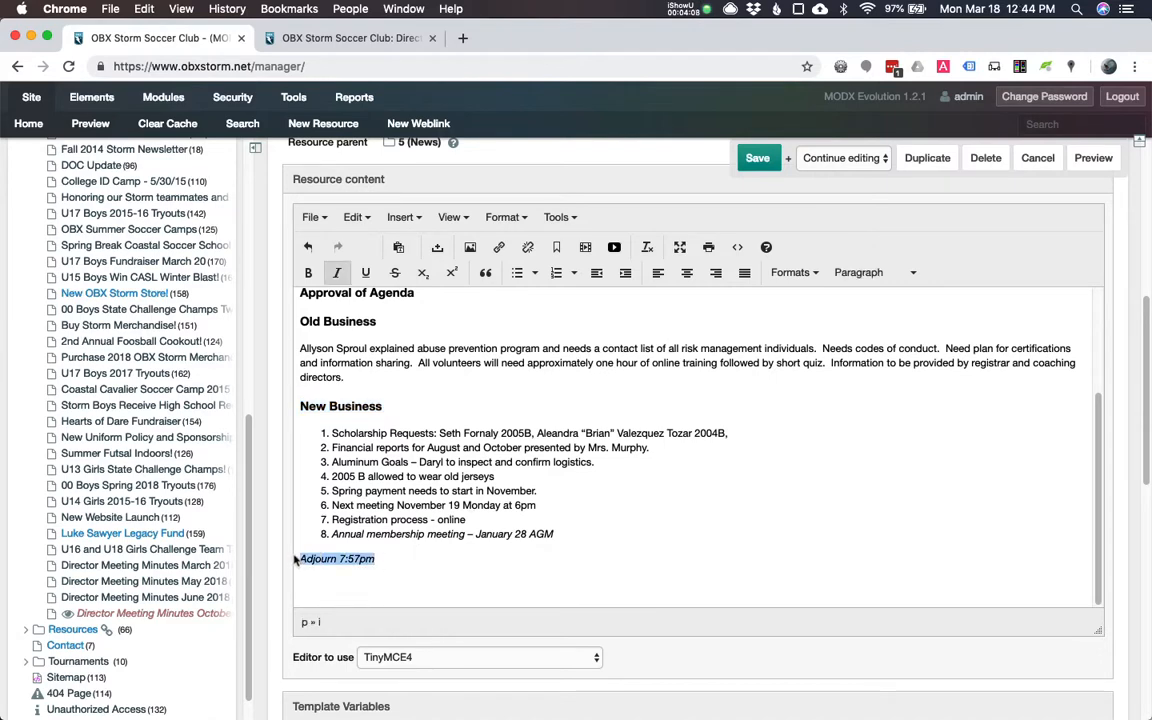
{"action": "left_click", "coordinate": [308, 272]}
{"action": "left_click", "coordinate": [755, 165]}
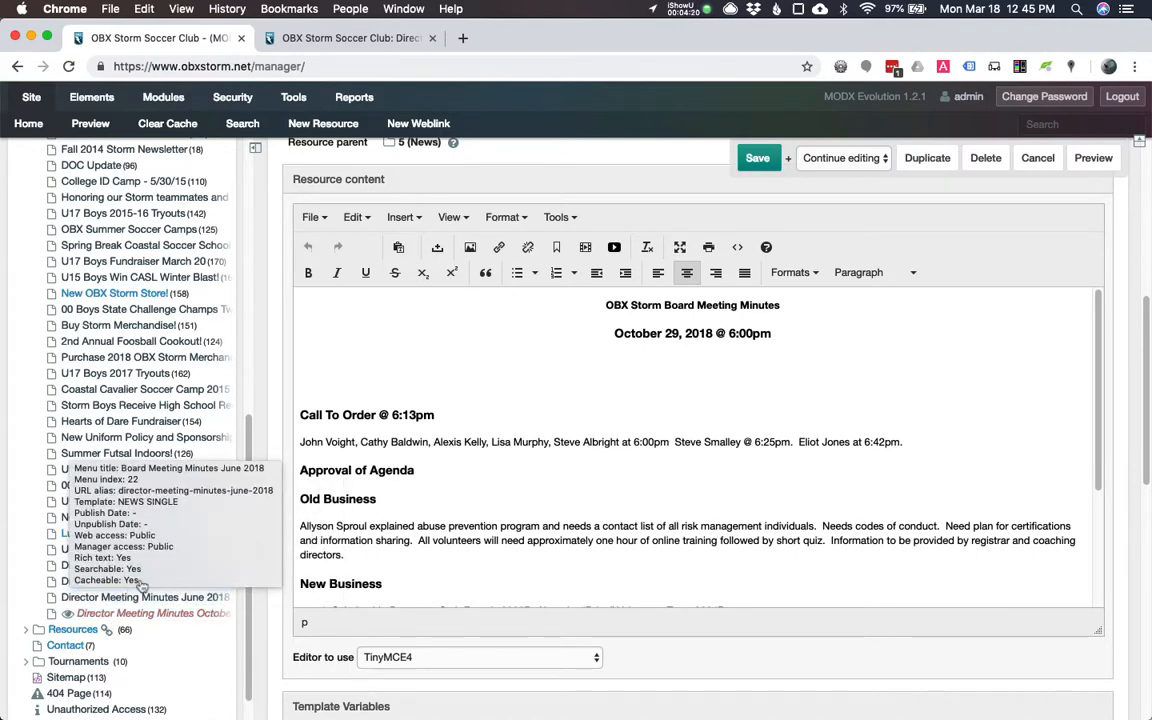
Set the October 2018 minutes resource to Published in its settings and save it
{"action": "scroll", "coordinate": [350, 220], "scroll_direction": "up", "scroll_amount": 5}
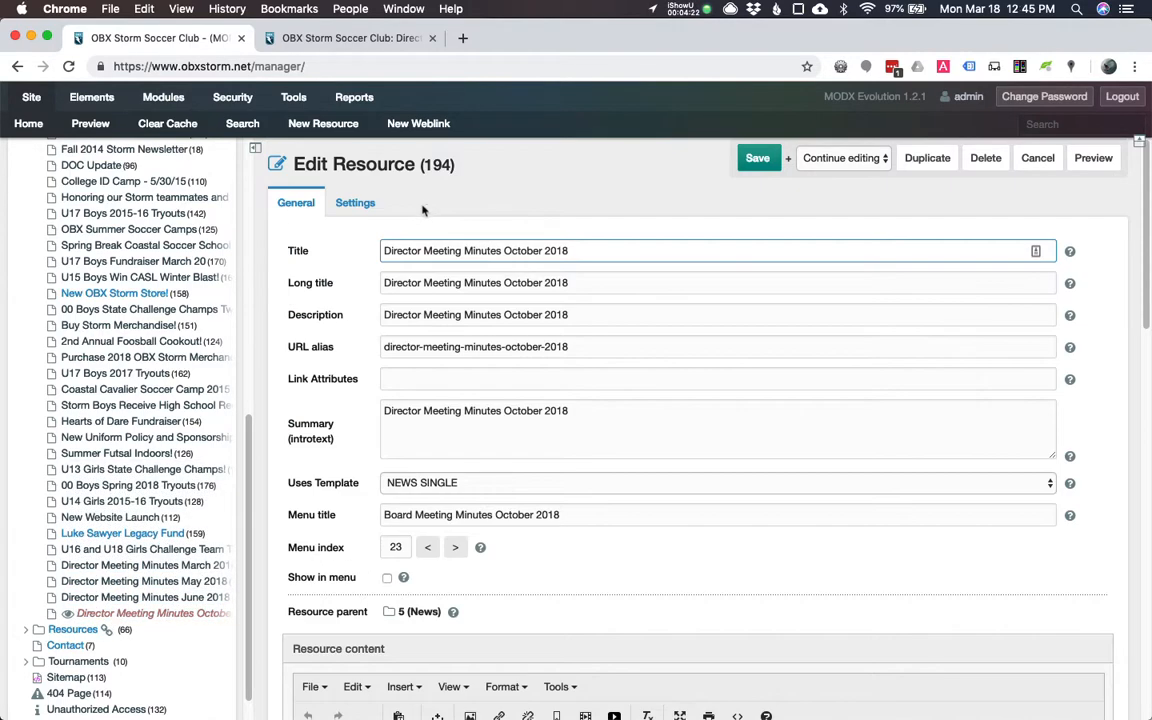
{"action": "left_click", "coordinate": [350, 204]}
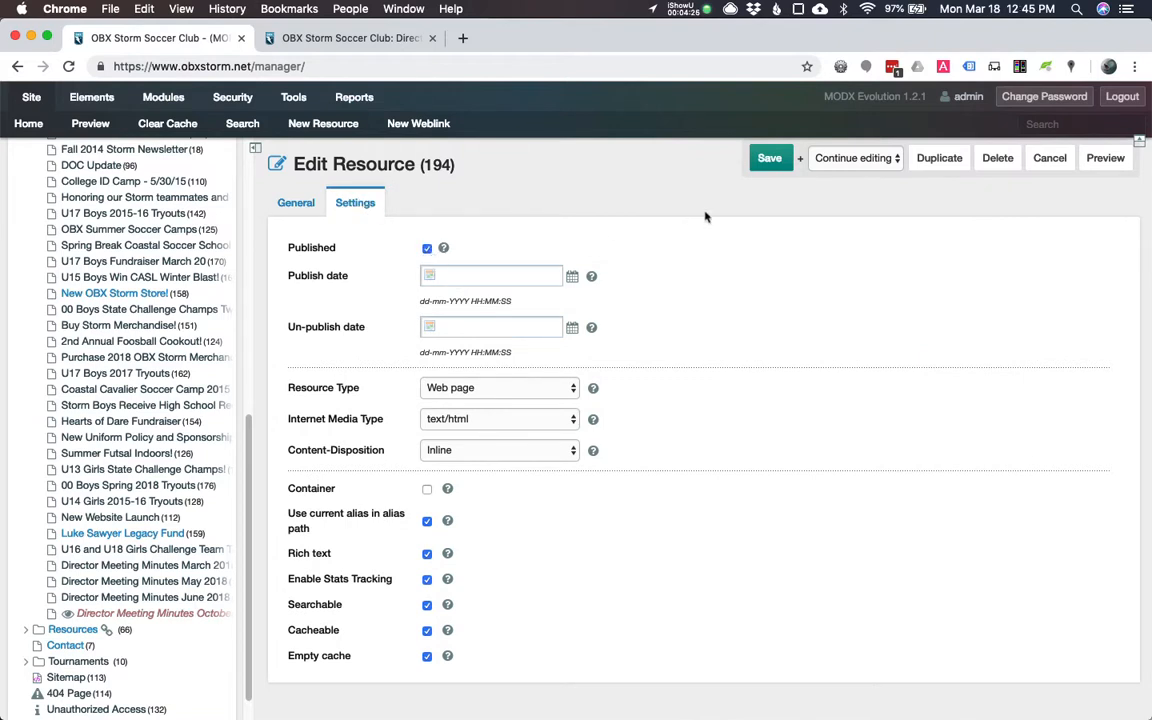
{"action": "left_click", "coordinate": [769, 158]}
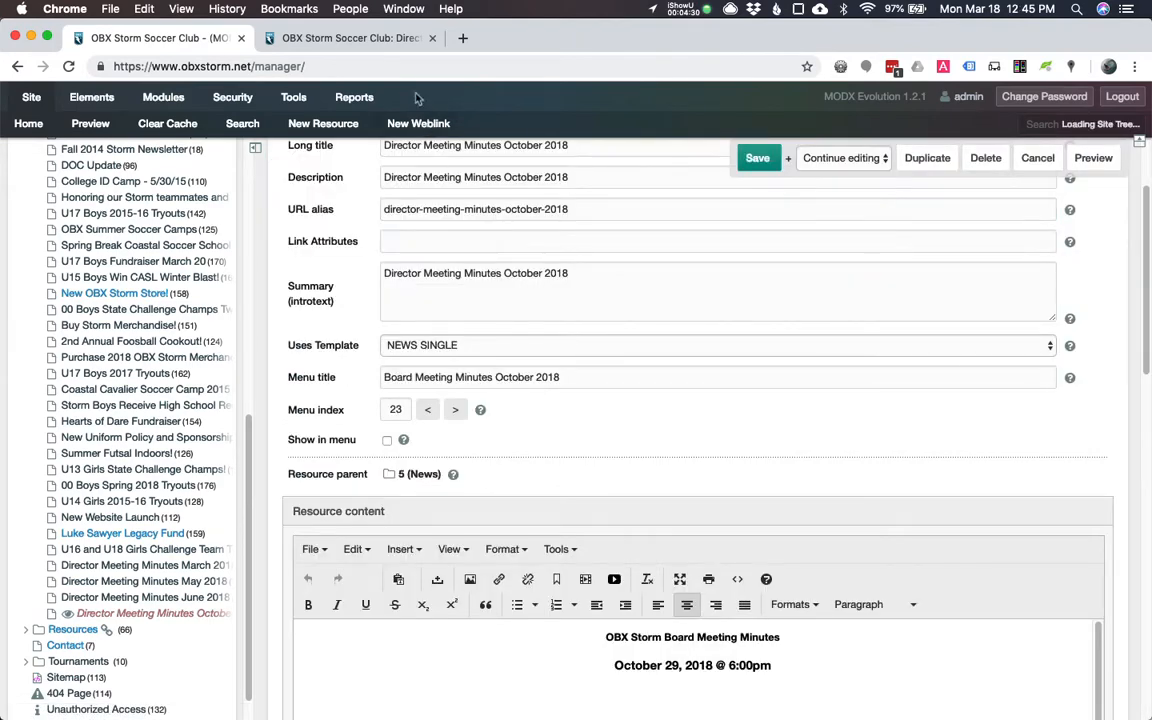
Close the old preview, preview and review the saved October 2018 minutes page, and check its entry in the site's News list
{"action": "left_click", "coordinate": [432, 39]}
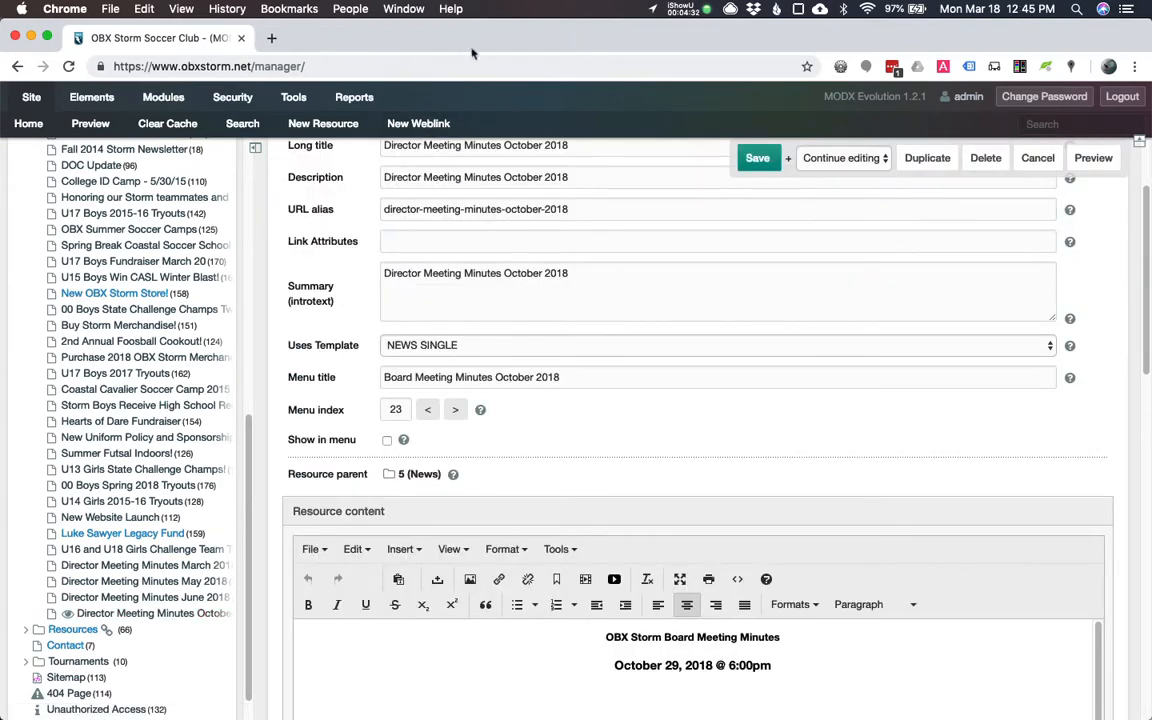
{"action": "left_click", "coordinate": [1090, 158]}
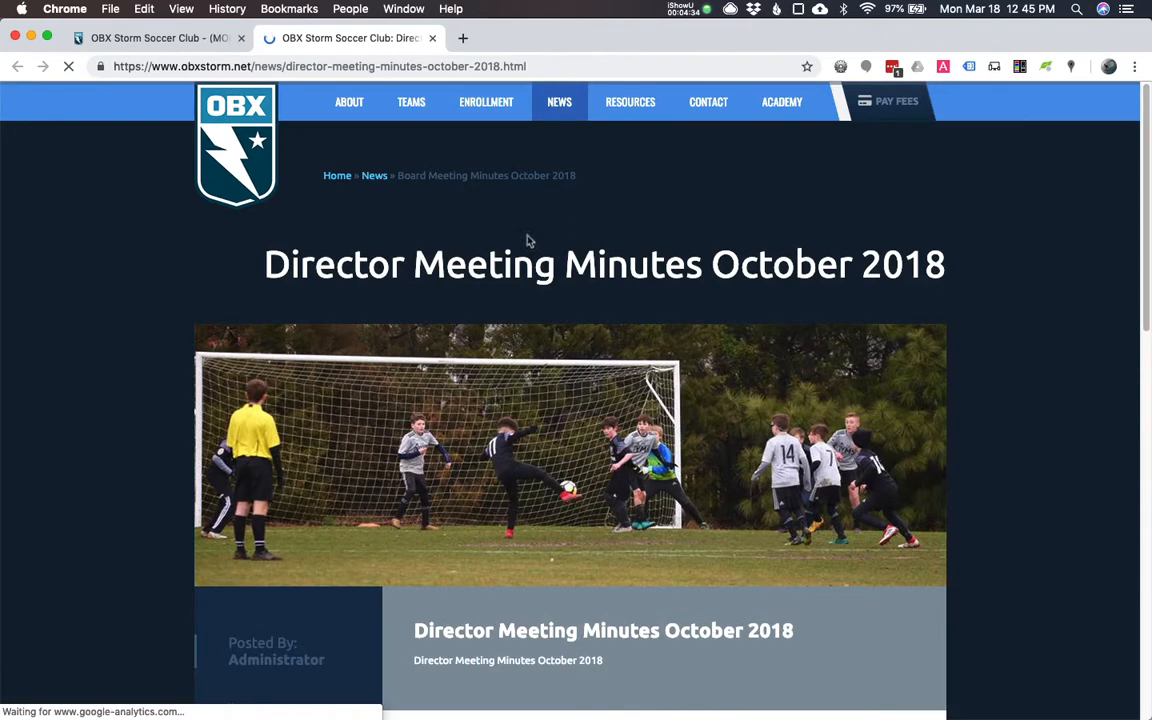
{"action": "scroll", "coordinate": [714, 421], "scroll_direction": "down", "scroll_amount": 1}
{"action": "scroll", "coordinate": [660, 400], "scroll_direction": "down", "scroll_amount": 1}
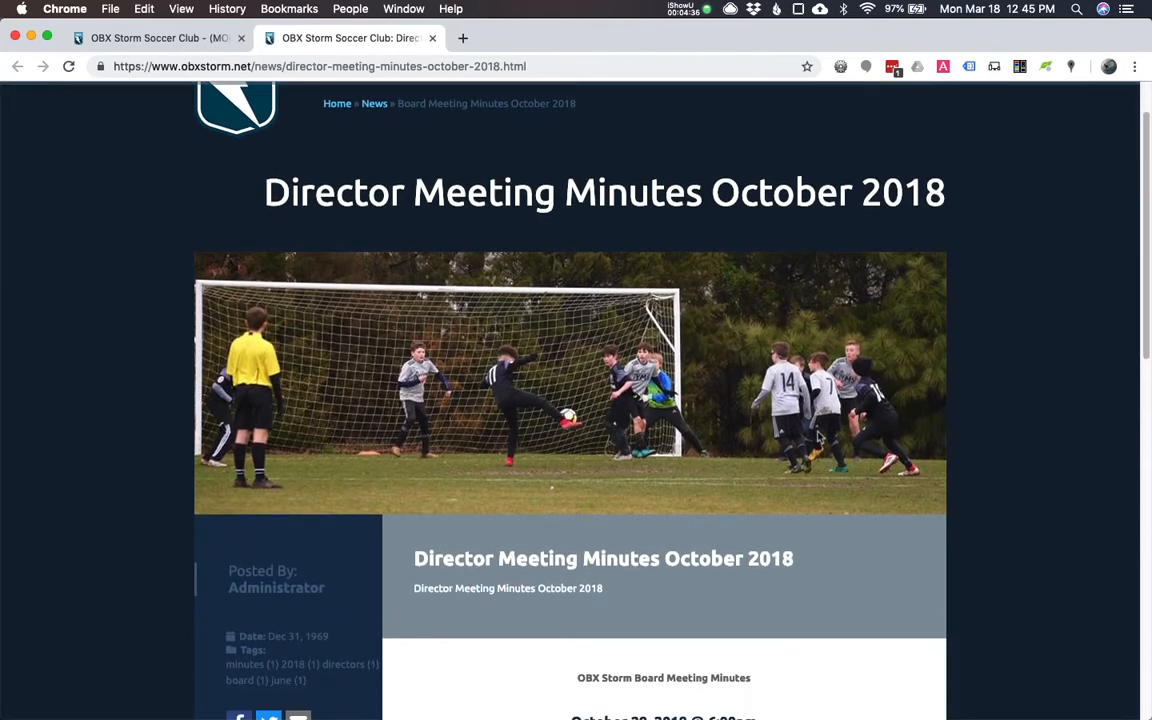
{"action": "scroll", "coordinate": [537, 404], "scroll_direction": "down", "scroll_amount": 5}
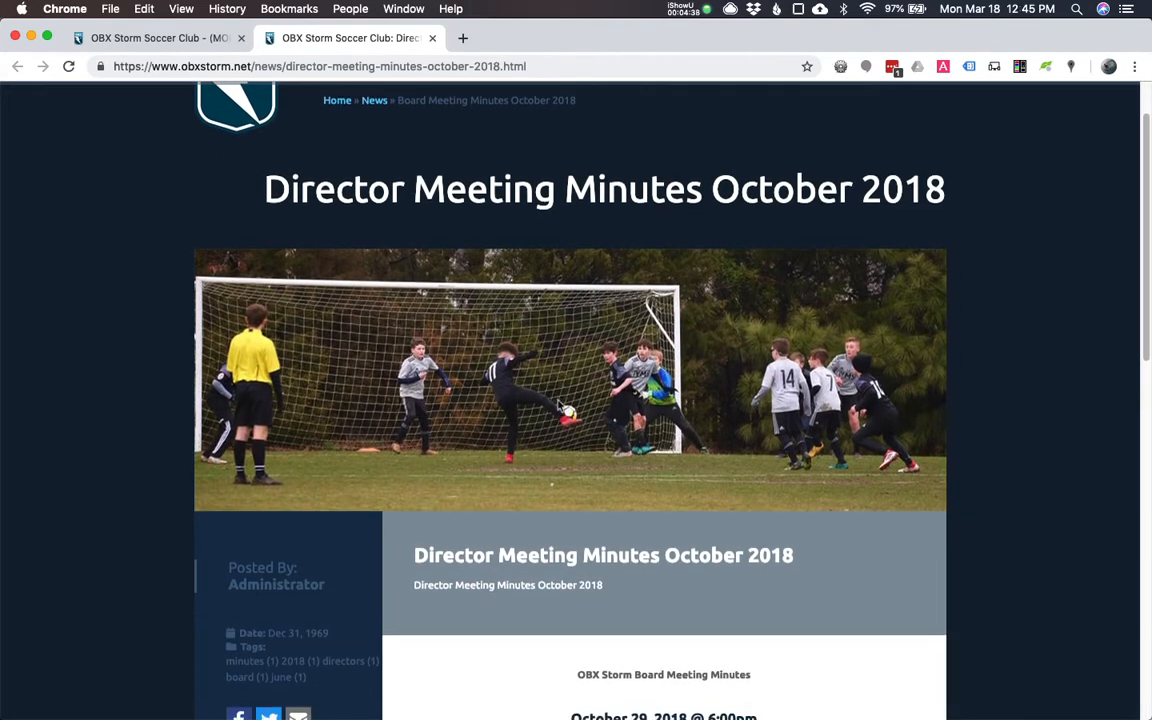
{"action": "scroll", "coordinate": [574, 452], "scroll_direction": "down", "scroll_amount": 15}
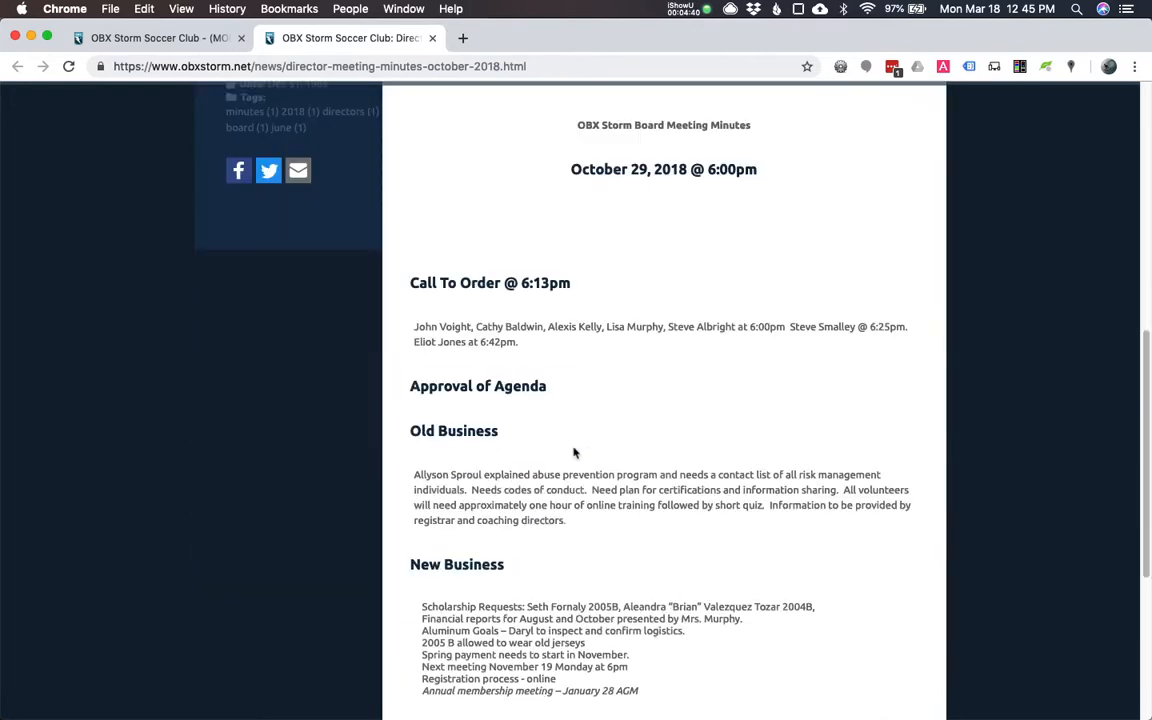
{"action": "scroll", "coordinate": [590, 450], "scroll_direction": "down", "scroll_amount": 3}
{"action": "scroll", "coordinate": [761, 406], "scroll_direction": "up", "scroll_amount": 8}
{"action": "scroll", "coordinate": [764, 405], "scroll_direction": "up", "scroll_amount": 10}
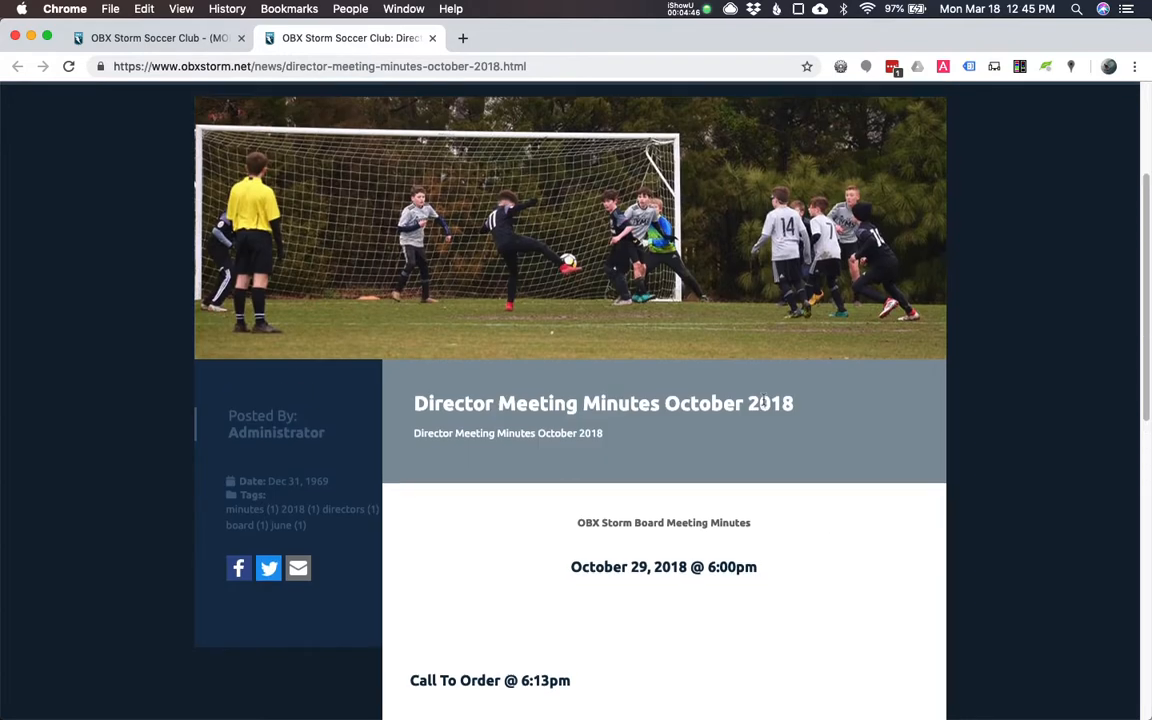
{"action": "scroll", "coordinate": [764, 402], "scroll_direction": "up", "scroll_amount": 5}
{"action": "mouse_move", "coordinate": [565, 112]}
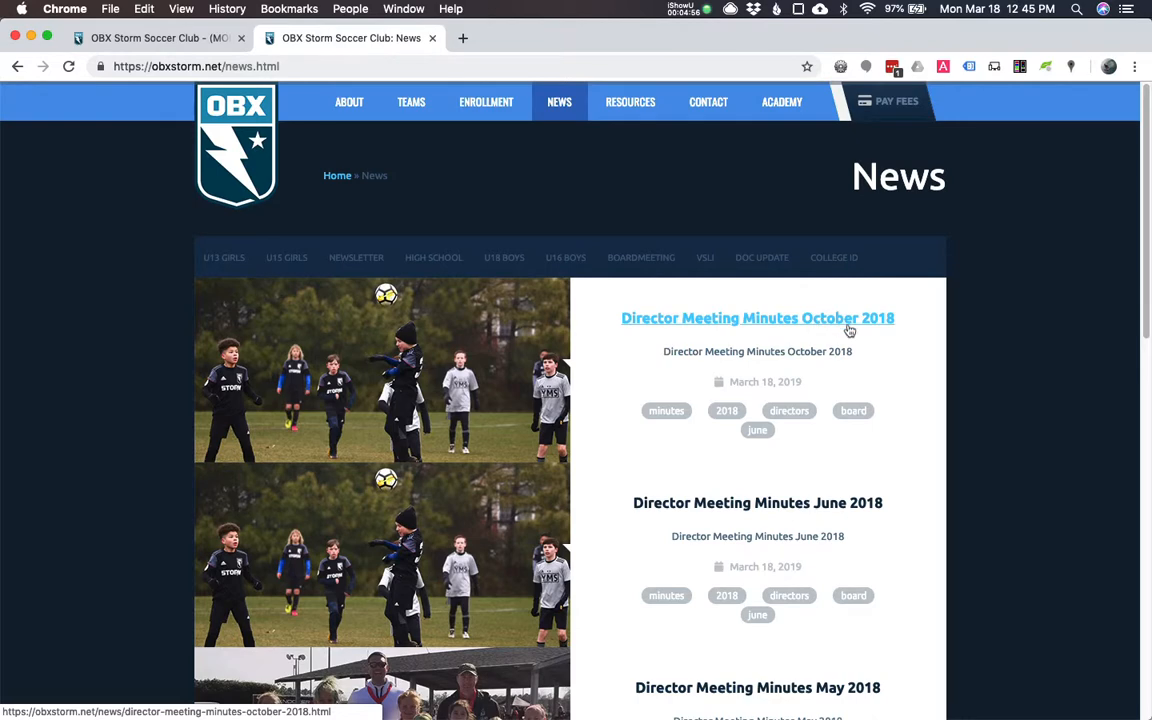
Clear the Banner Image path in the template variables of the October 2018 minutes resource
{"action": "left_click", "coordinate": [125, 41]}
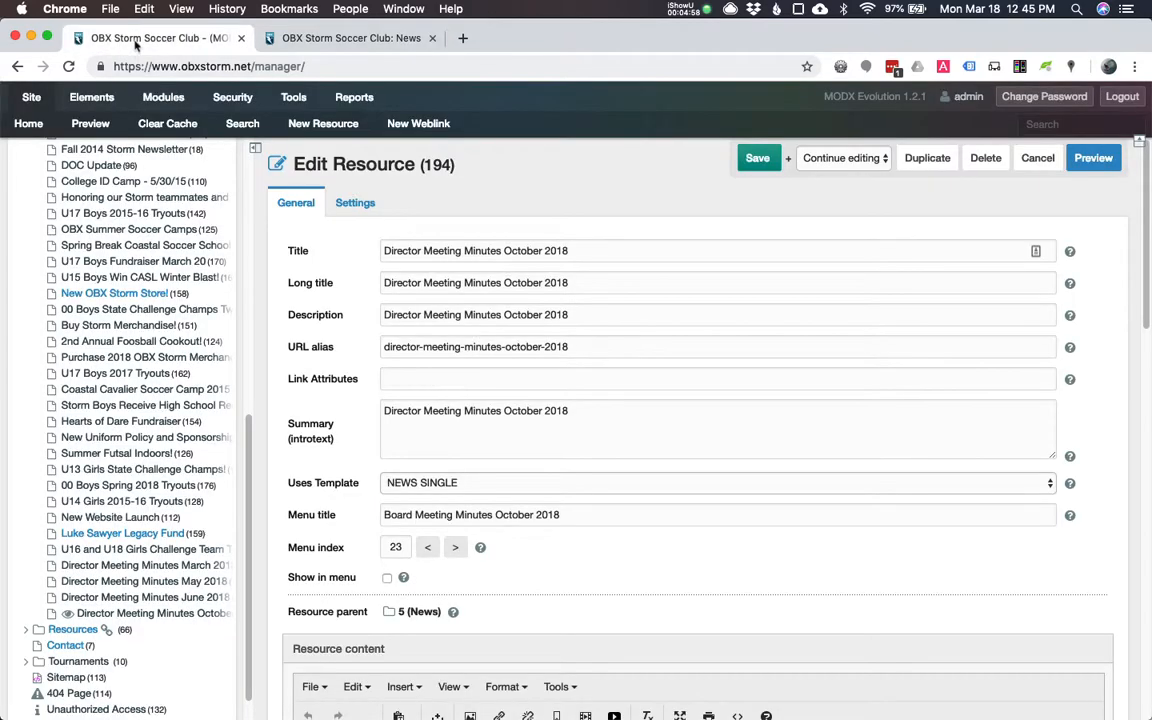
{"action": "scroll", "coordinate": [510, 350], "scroll_direction": "down", "scroll_amount": 10}
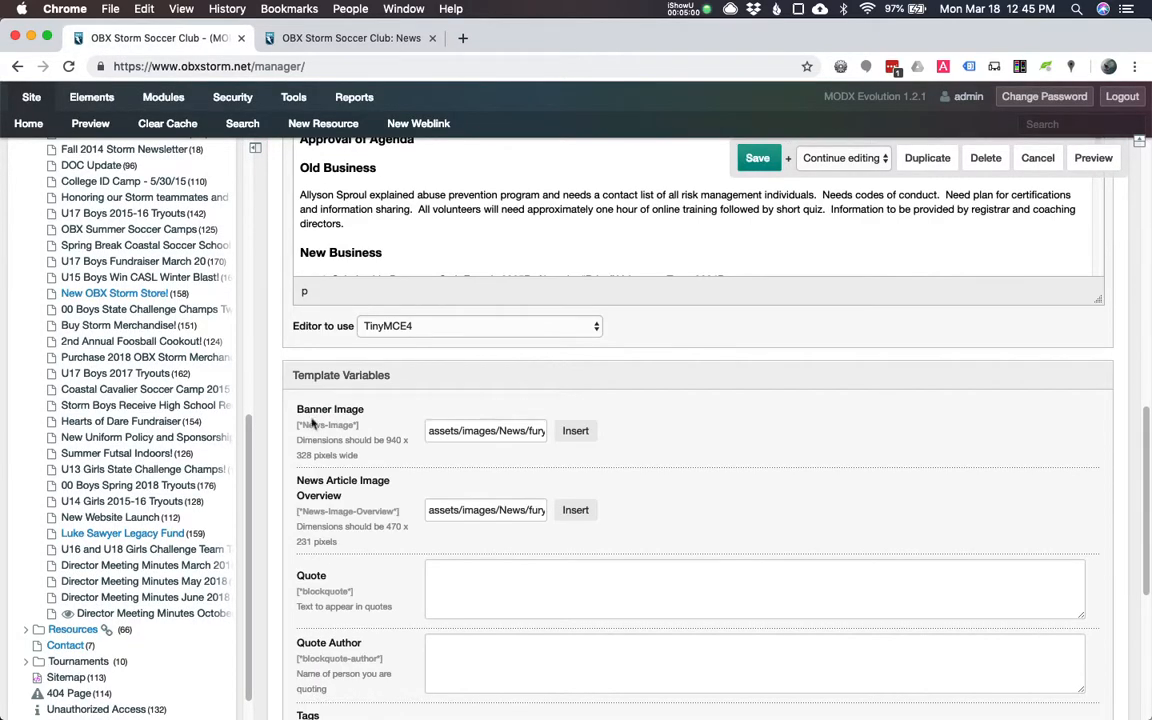
{"action": "left_click", "coordinate": [514, 432]}
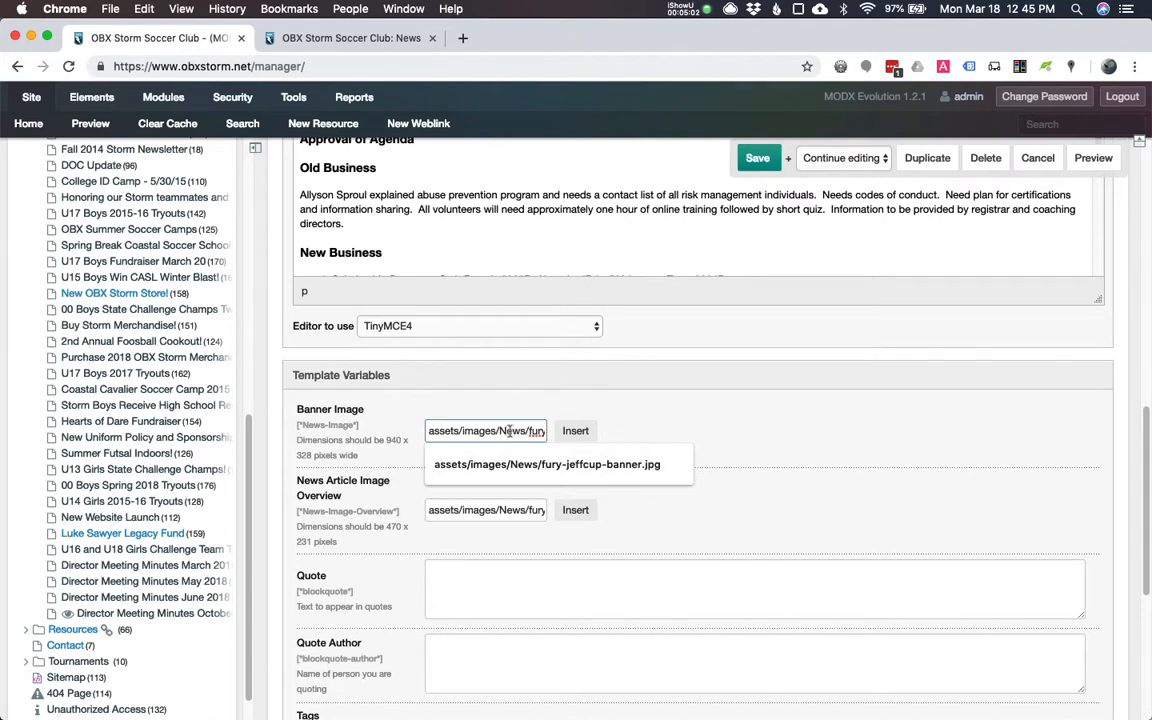
{"action": "triple_click", "coordinate": [510, 431]}
{"action": "key", "text": "BackSpace"}
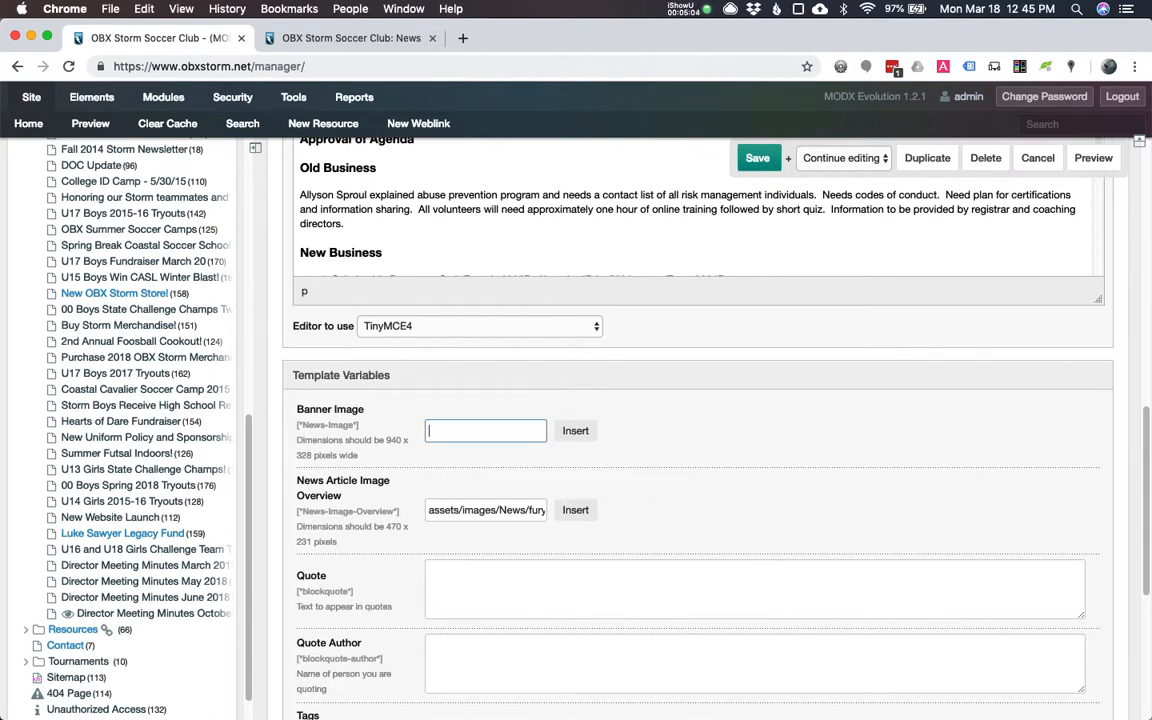
Set the News Article Image Overview to the picture of two players challenging for the ball from the News images folder, and save the resource
{"action": "left_click", "coordinate": [577, 511]}
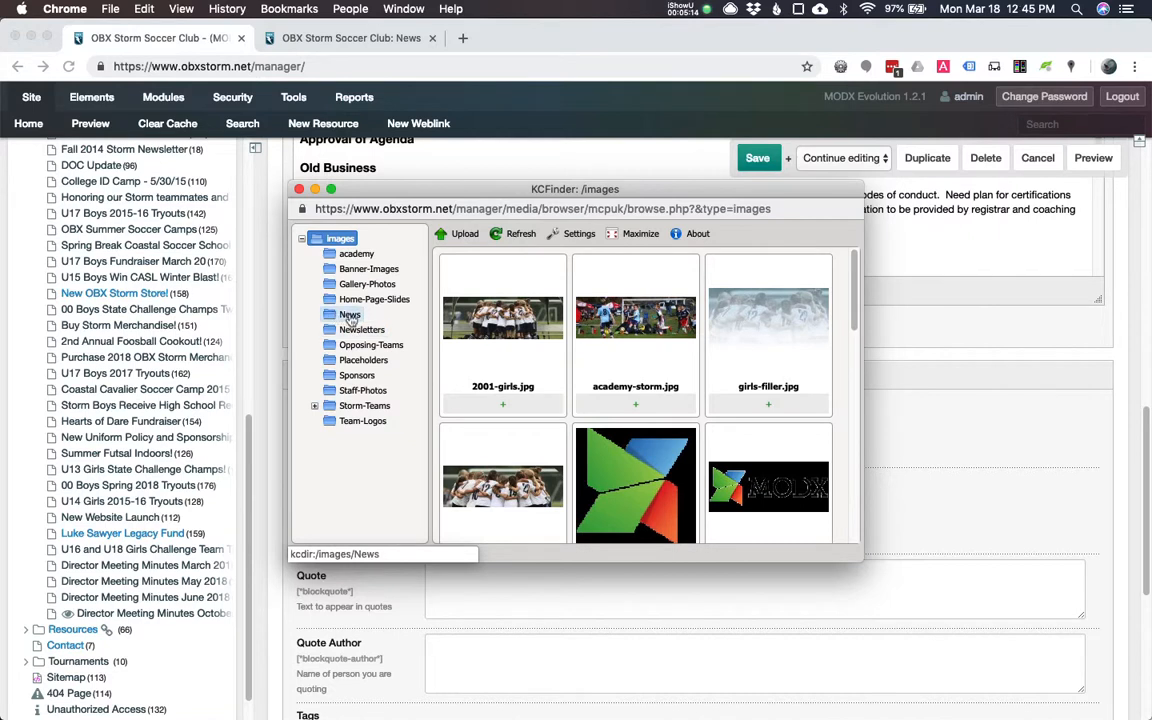
{"action": "left_click", "coordinate": [350, 316]}
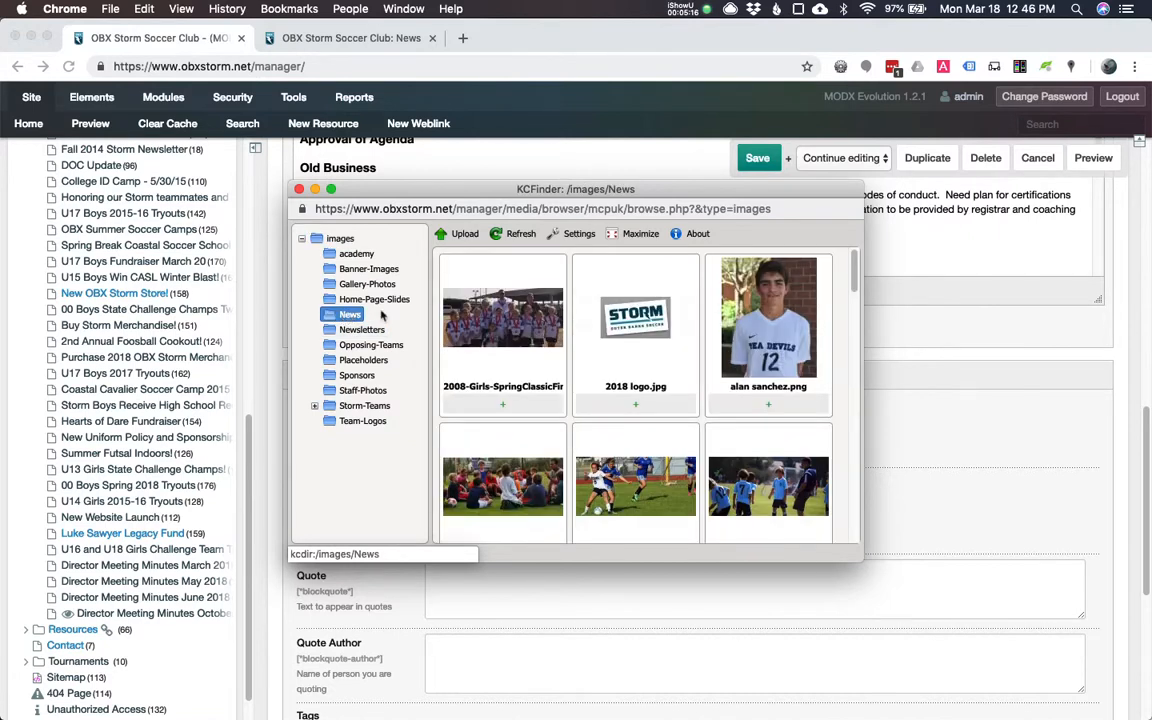
{"action": "scroll", "coordinate": [568, 427], "scroll_direction": "down", "scroll_amount": 2}
{"action": "scroll", "coordinate": [568, 427], "scroll_direction": "down", "scroll_amount": 4}
{"action": "scroll", "coordinate": [570, 430], "scroll_direction": "down", "scroll_amount": 3}
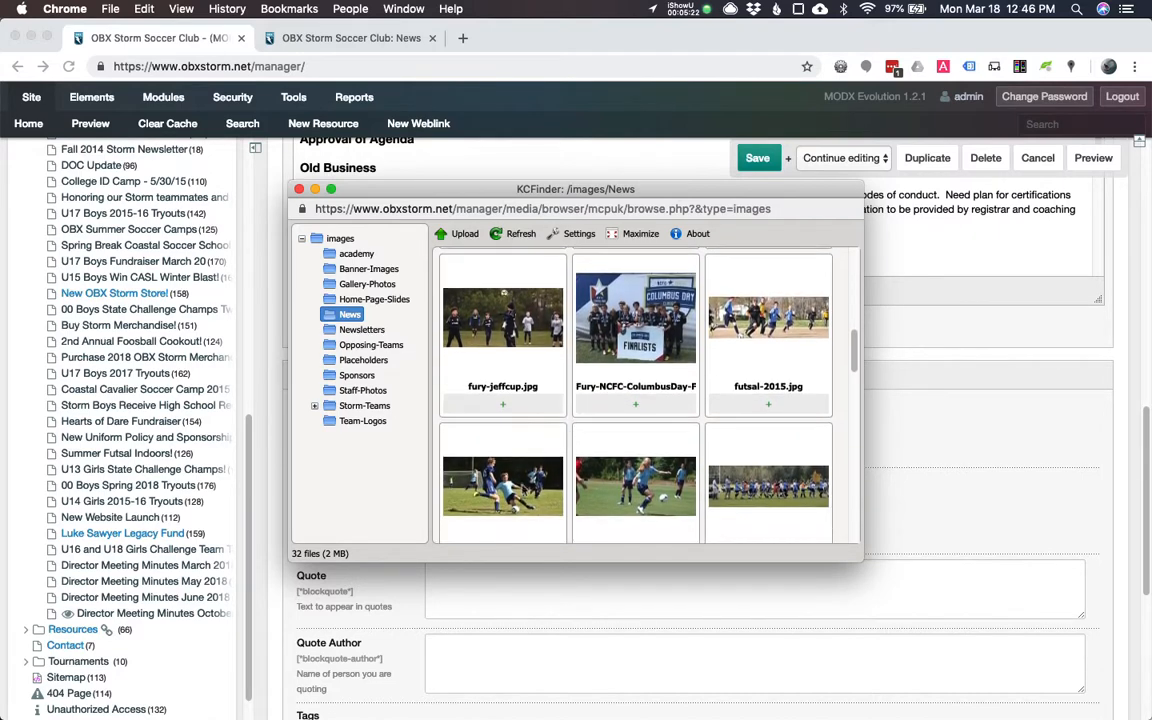
{"action": "double_click", "coordinate": [506, 495]}
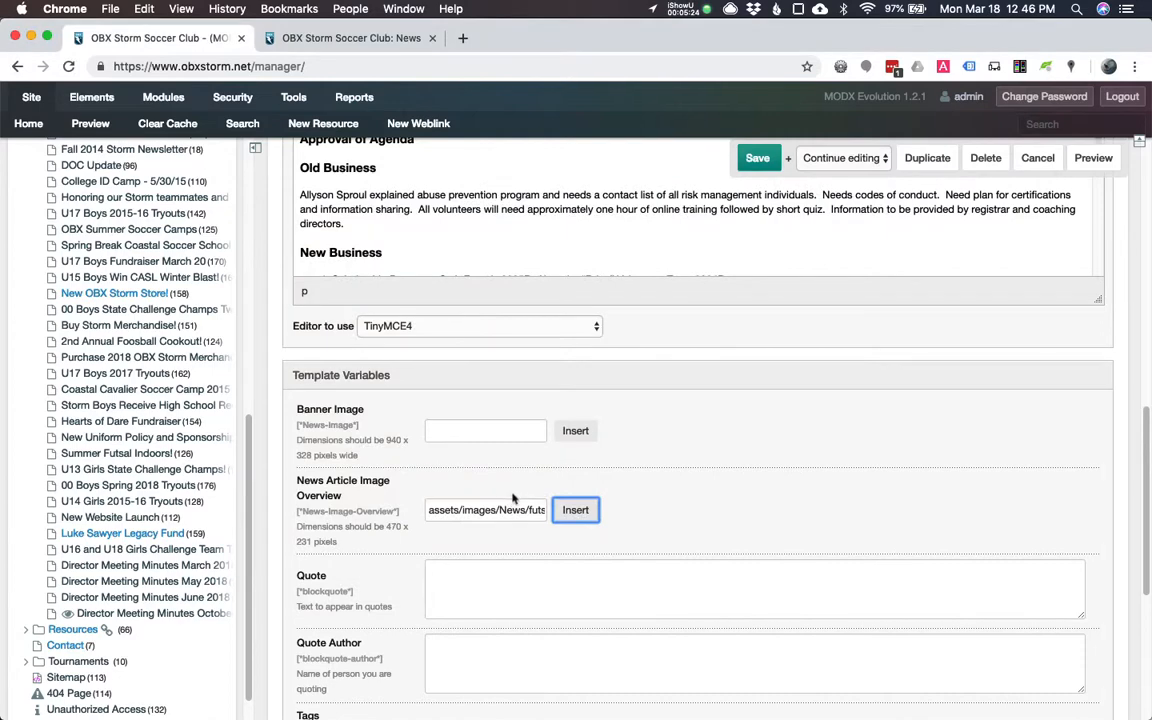
{"action": "left_click", "coordinate": [757, 158]}
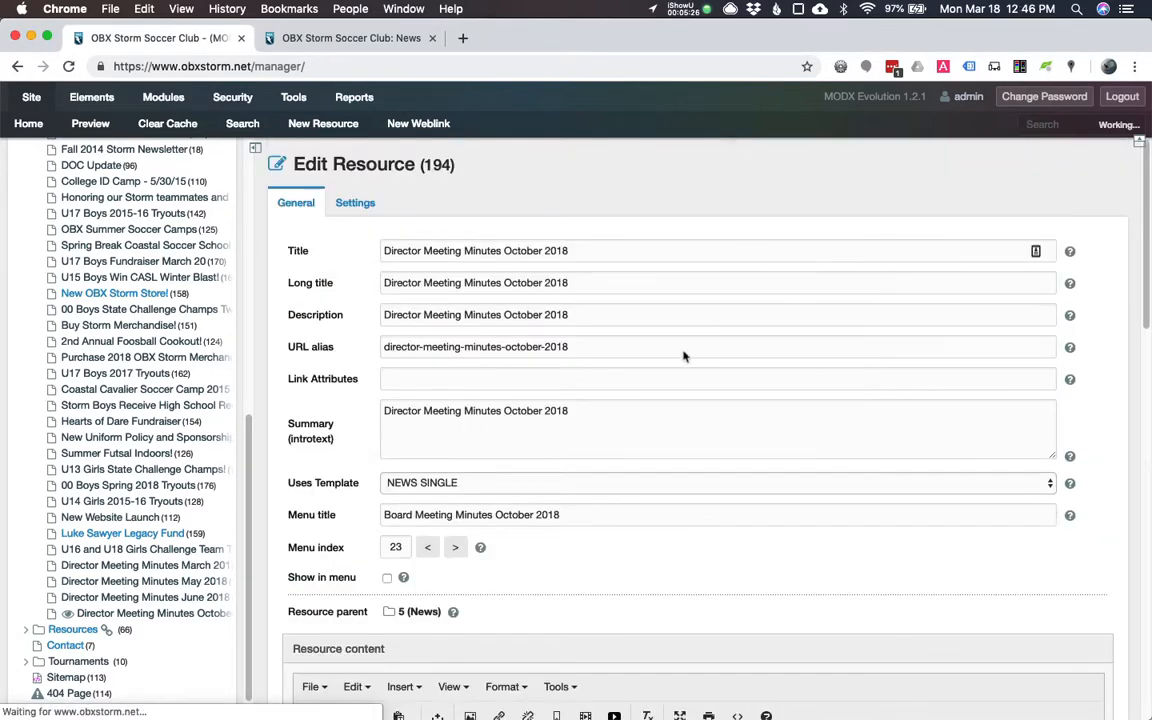
Reload the site's News page to check the new overview image, and open and review the October 2018 minutes article
{"action": "left_click", "coordinate": [382, 38]}
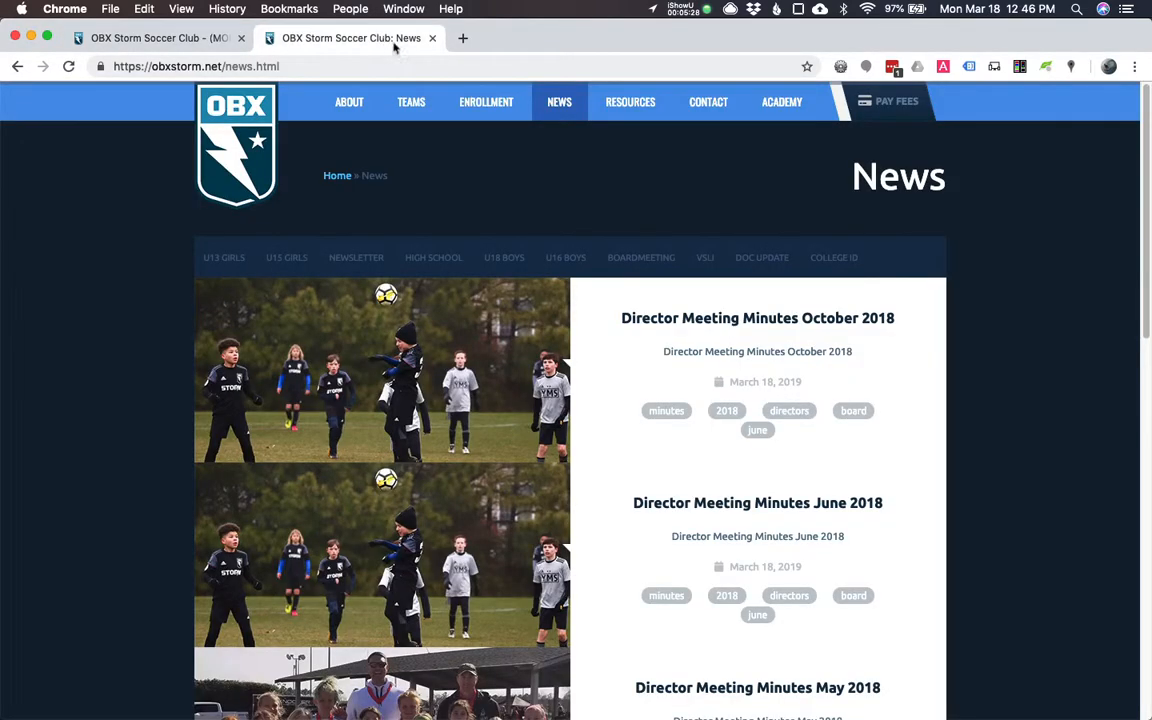
{"action": "left_click", "coordinate": [68, 66]}
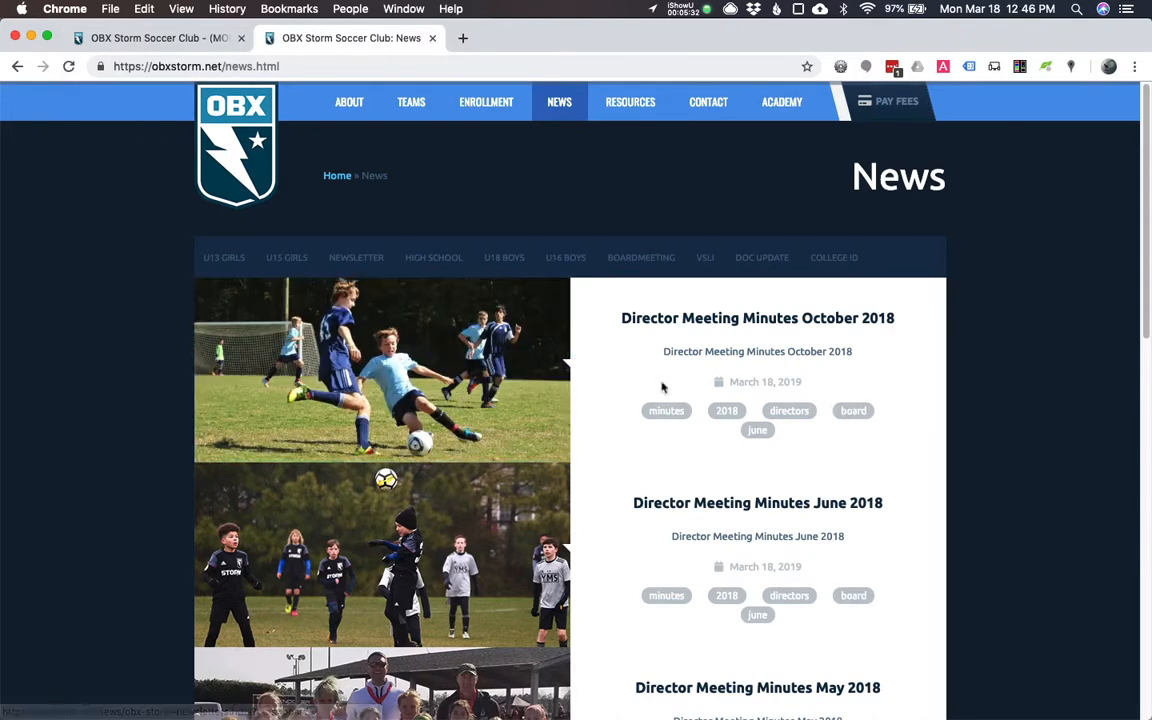
{"action": "left_click", "coordinate": [480, 370]}
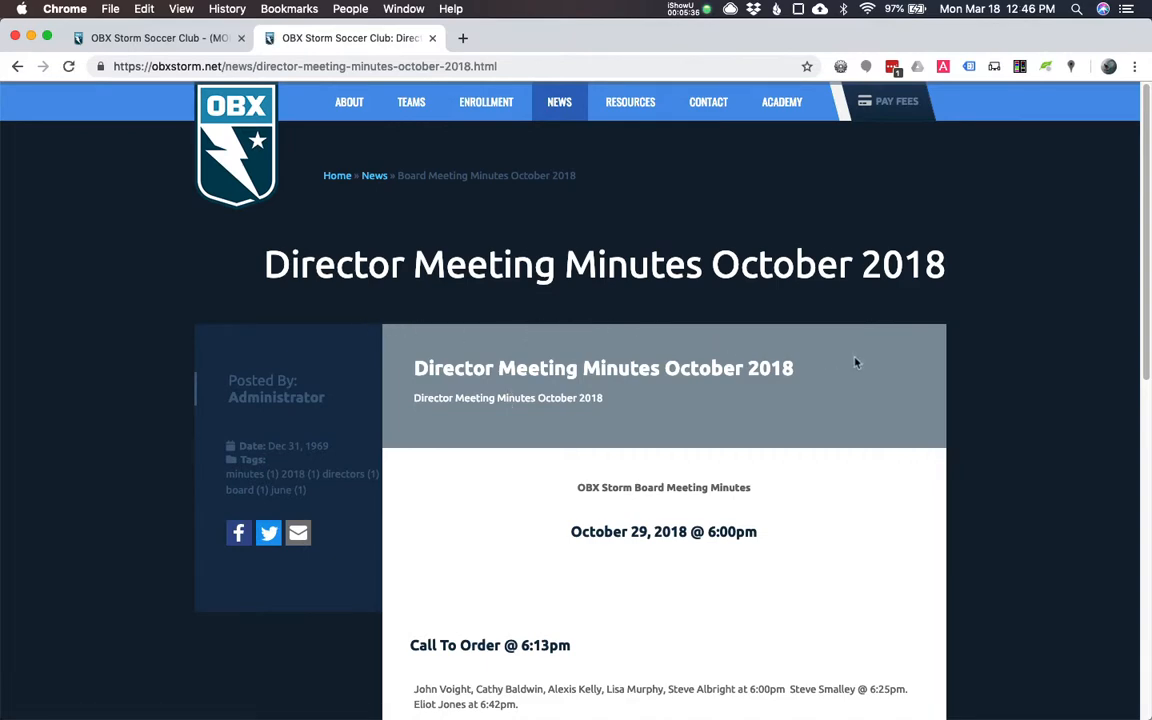
{"action": "scroll", "coordinate": [855, 380], "scroll_direction": "down", "scroll_amount": 5}
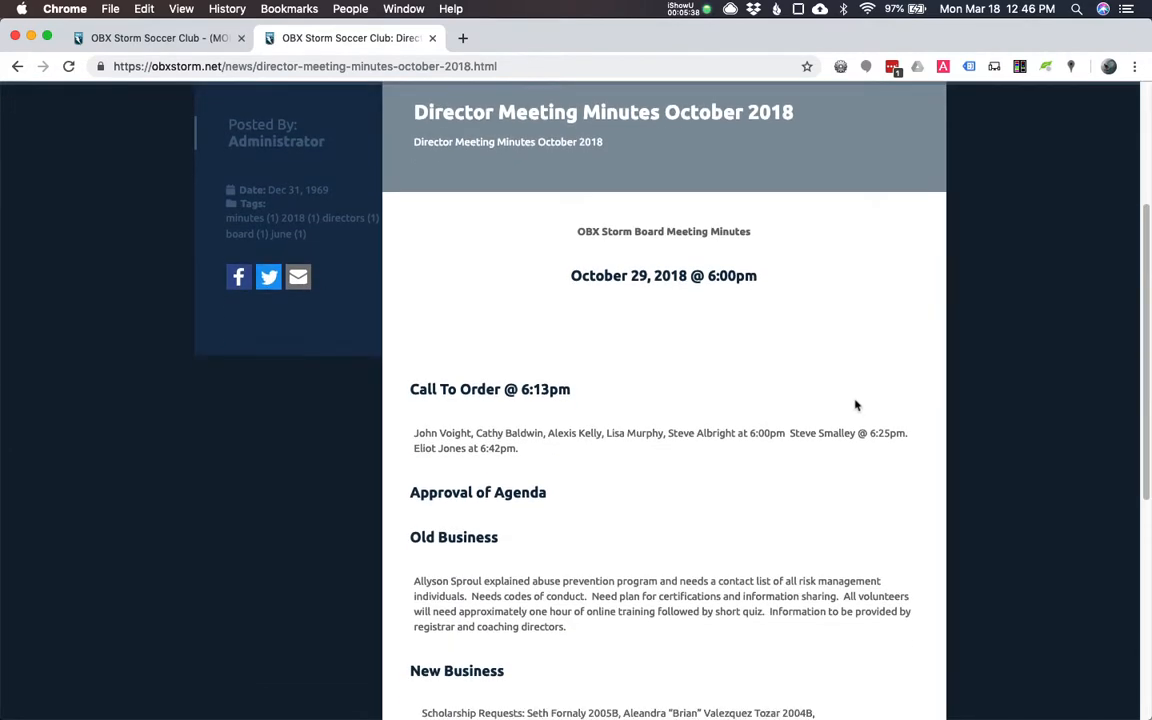
{"action": "scroll", "coordinate": [855, 404], "scroll_direction": "down", "scroll_amount": 7}
{"action": "scroll", "coordinate": [846, 406], "scroll_direction": "up", "scroll_amount": 12}
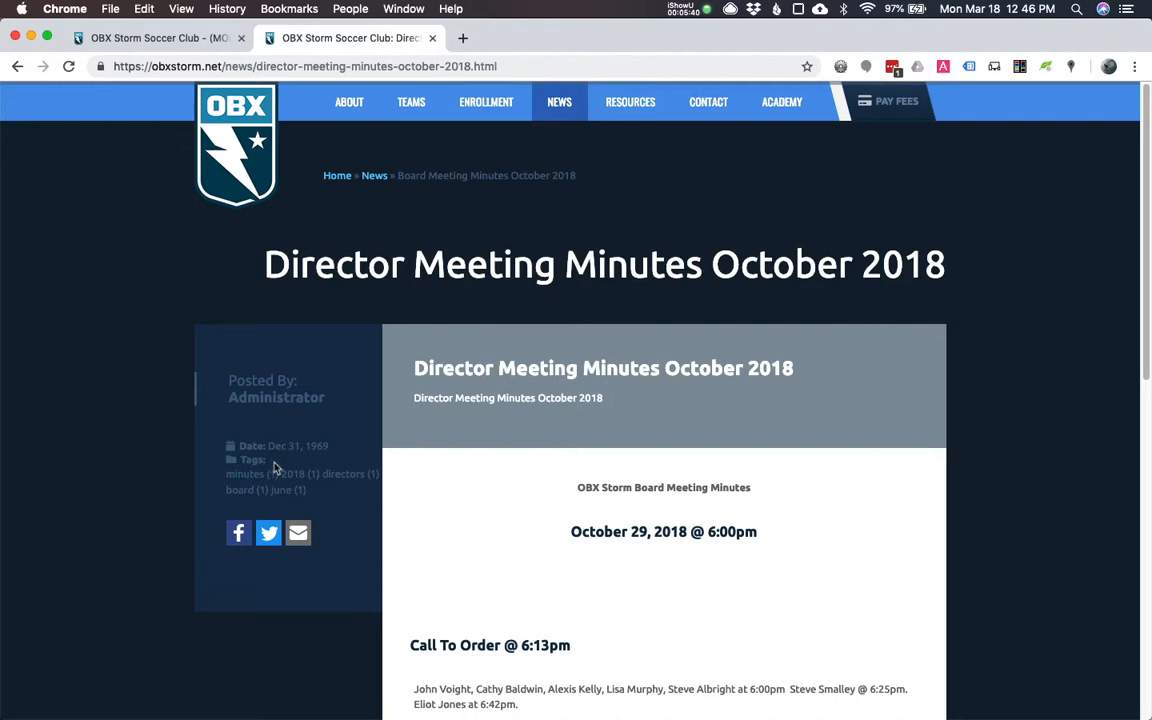
Check the Tags field of the October resource, and open and look through the "minutes" tag archive on the site
{"action": "left_click", "coordinate": [166, 38]}
{"action": "scroll", "coordinate": [510, 460], "scroll_direction": "down", "scroll_amount": 5}
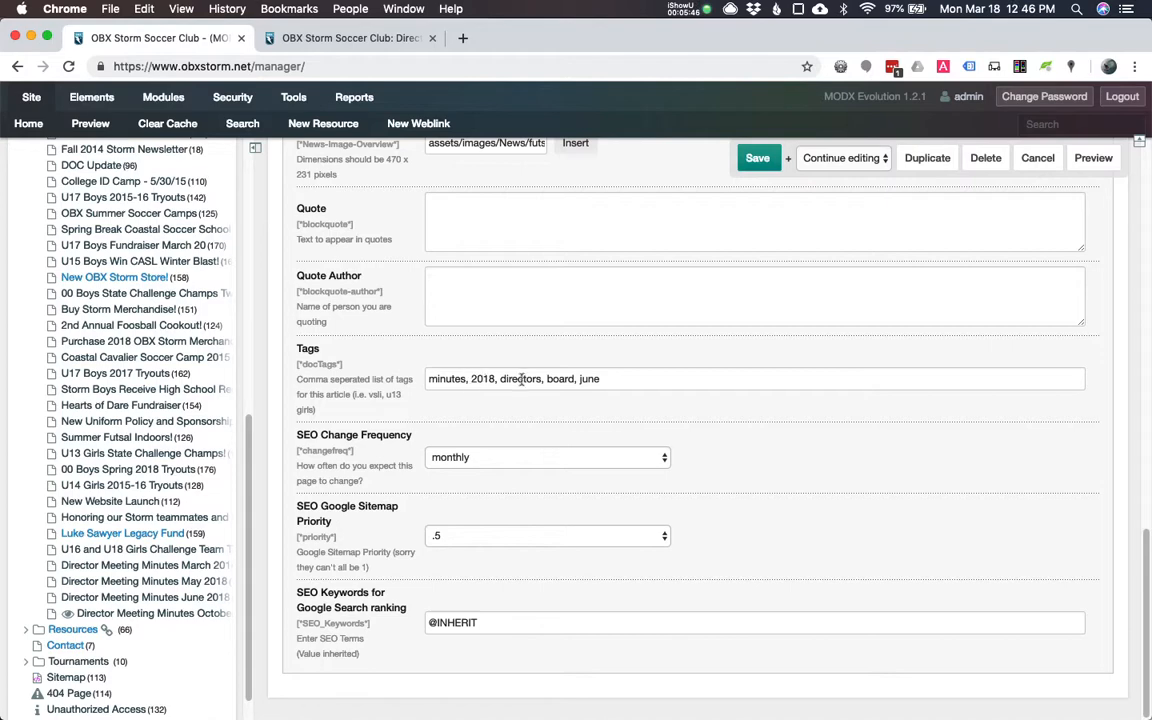
{"action": "left_click", "coordinate": [314, 40]}
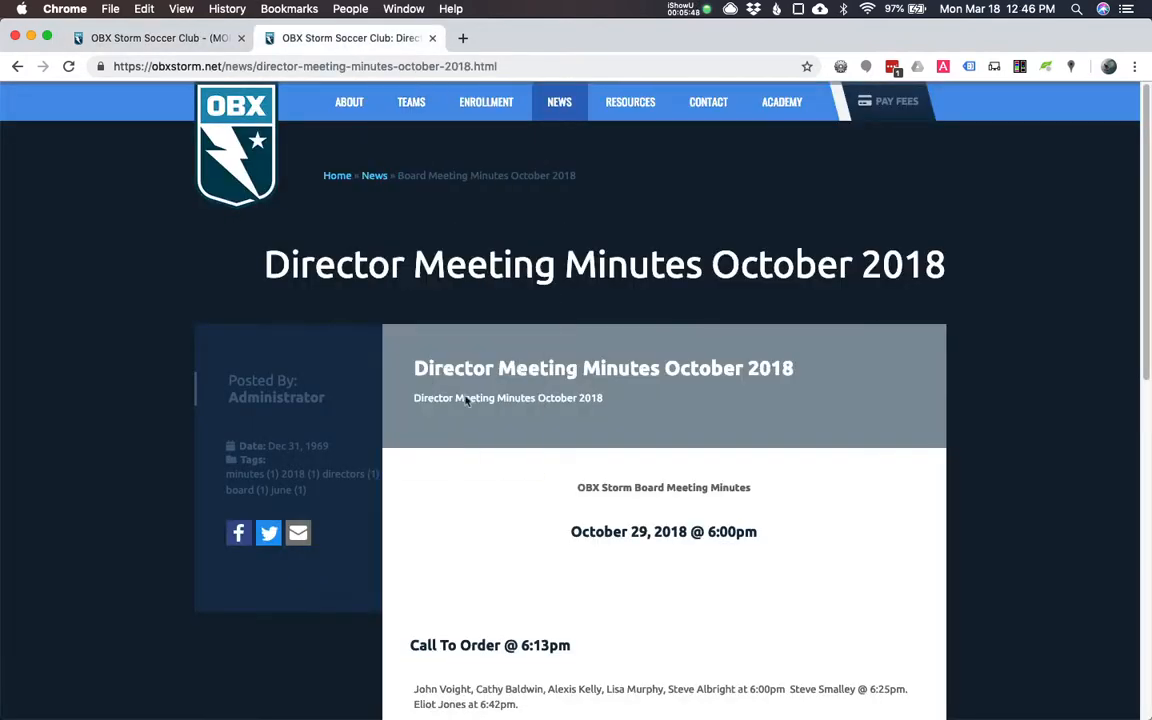
{"action": "left_click", "coordinate": [247, 476]}
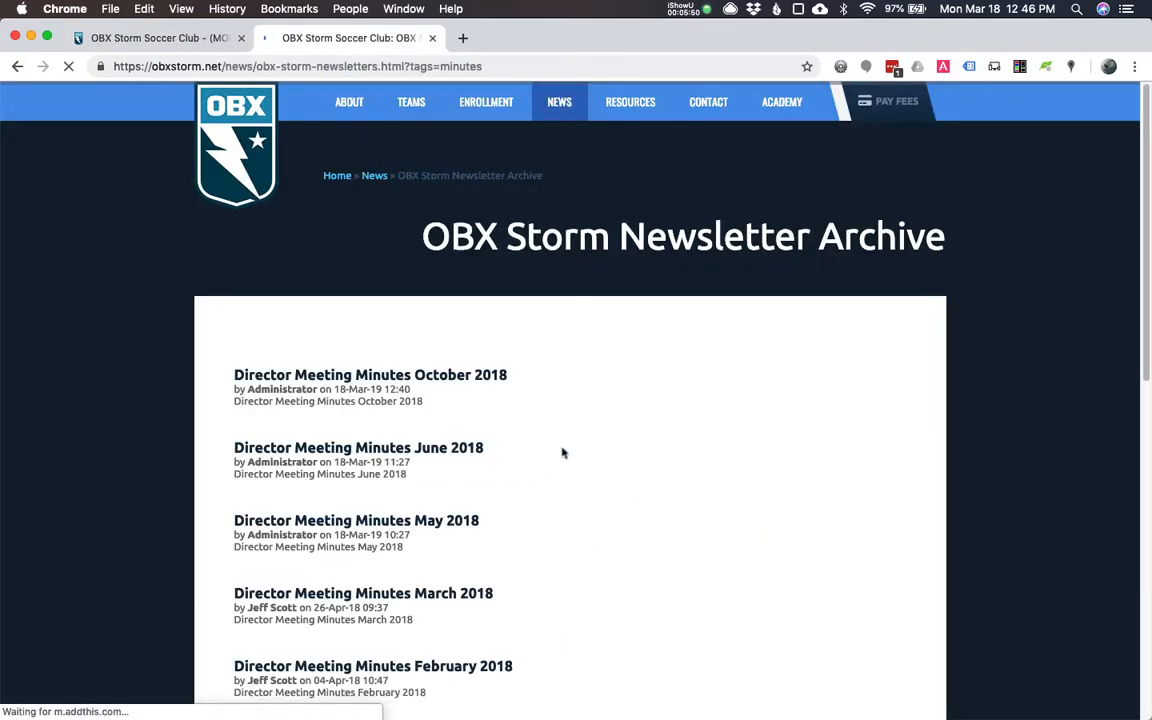
{"action": "scroll", "coordinate": [562, 455], "scroll_direction": "down", "scroll_amount": 5}
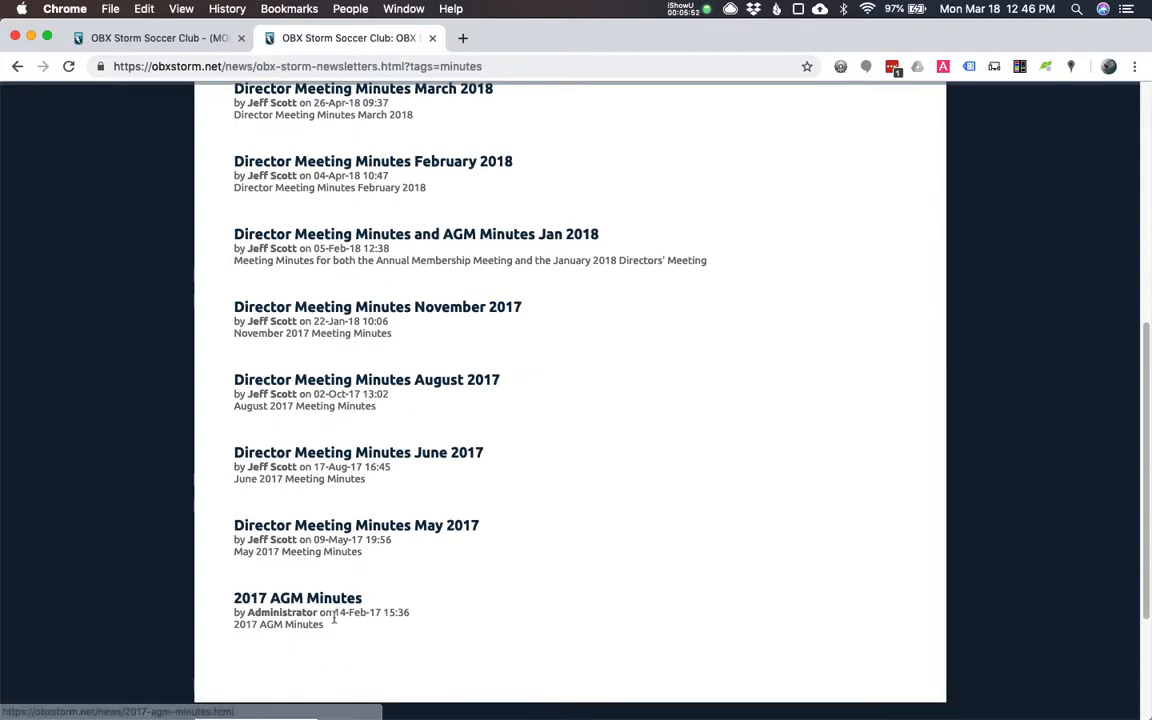
{"action": "scroll", "coordinate": [330, 545], "scroll_direction": "up", "scroll_amount": 5}
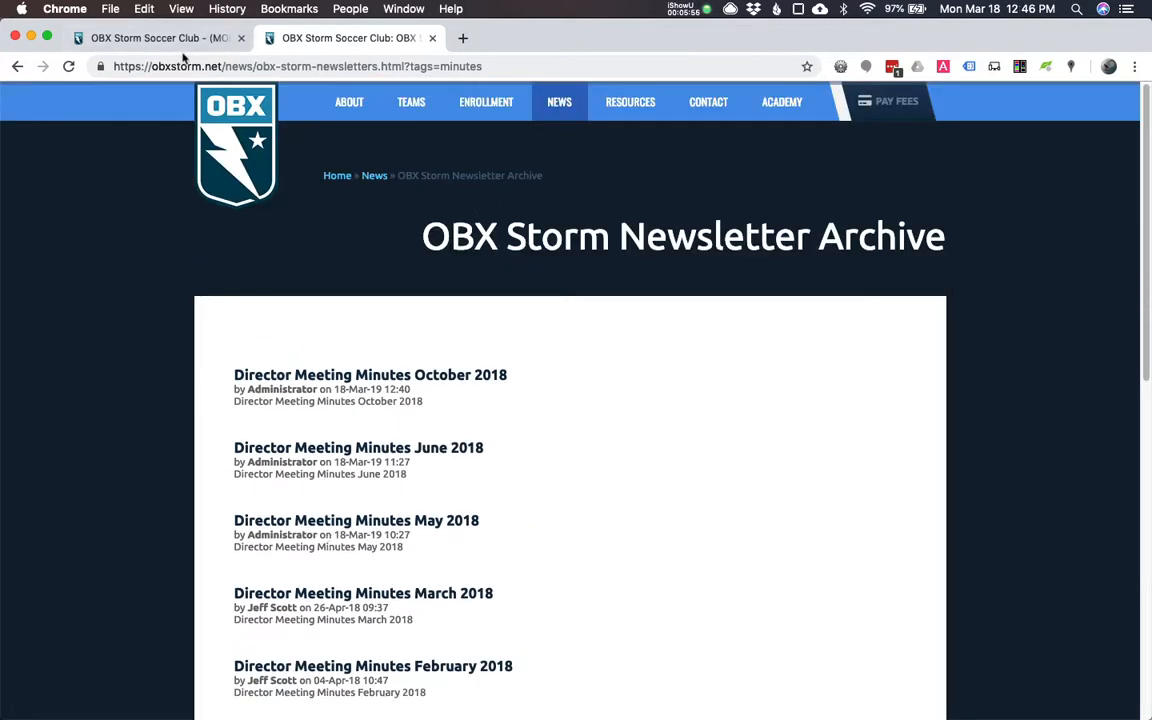
{"action": "left_click", "coordinate": [707, 10]}
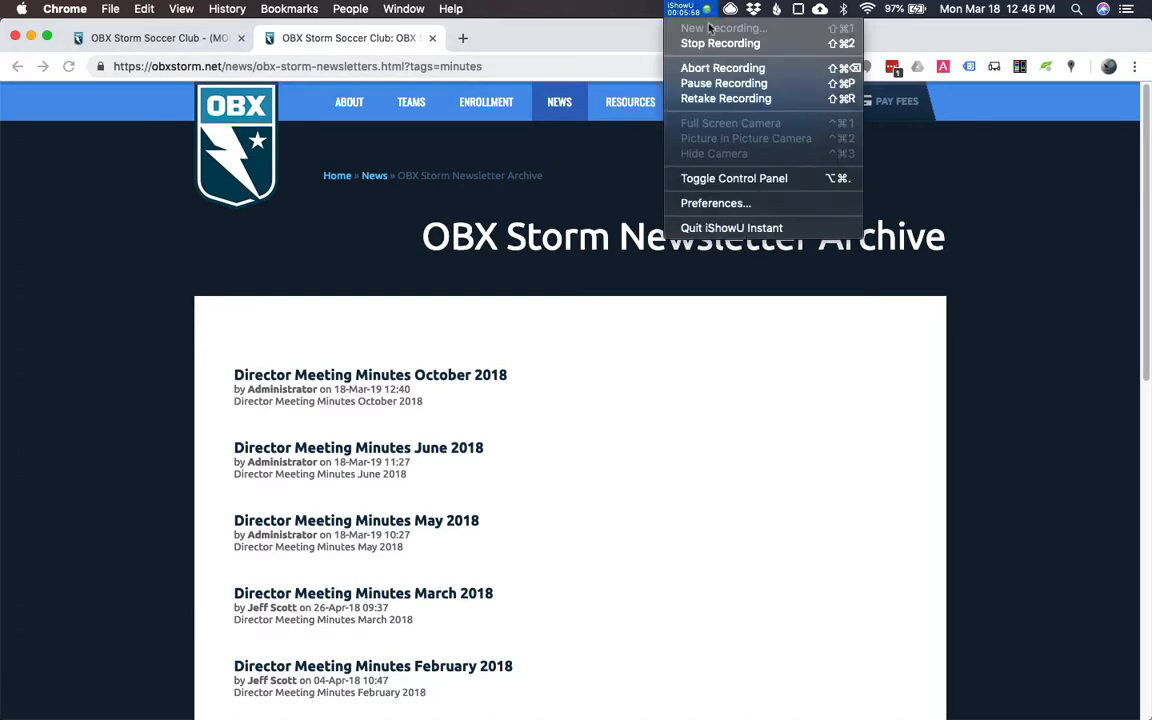